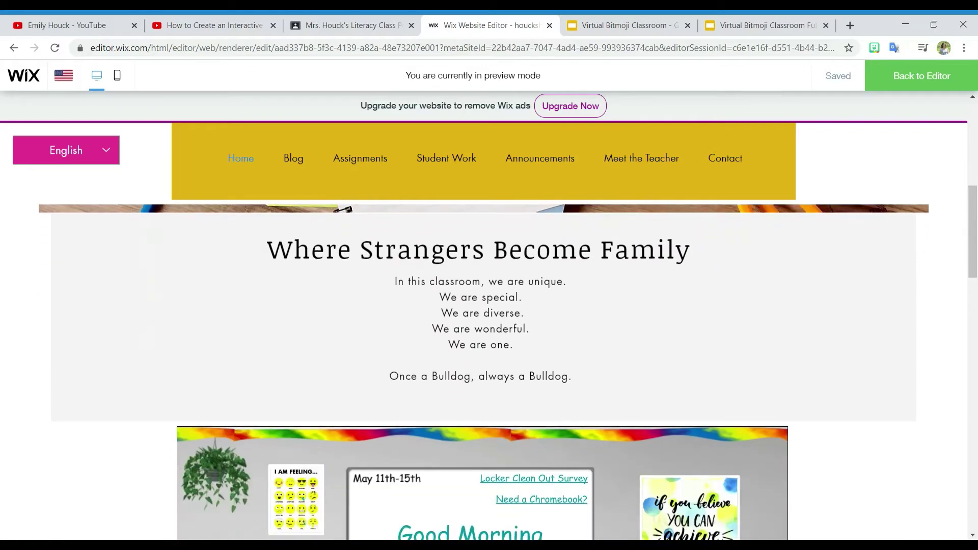
Look over the previewed website's Home page, including the interactive Bitmoji classroom slide embedded below the welcome text
scroll(489, 372, down, 1)
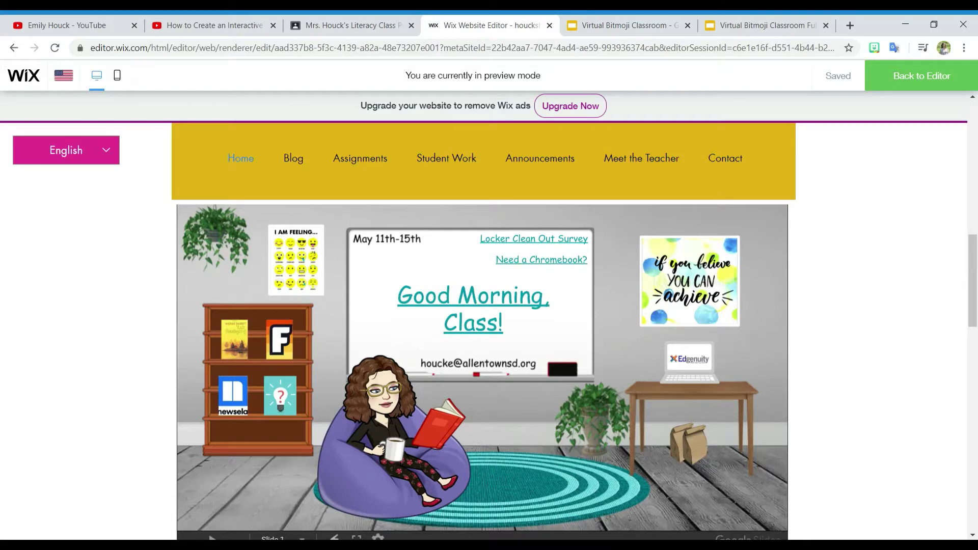
scroll(483, 371, down, 1)
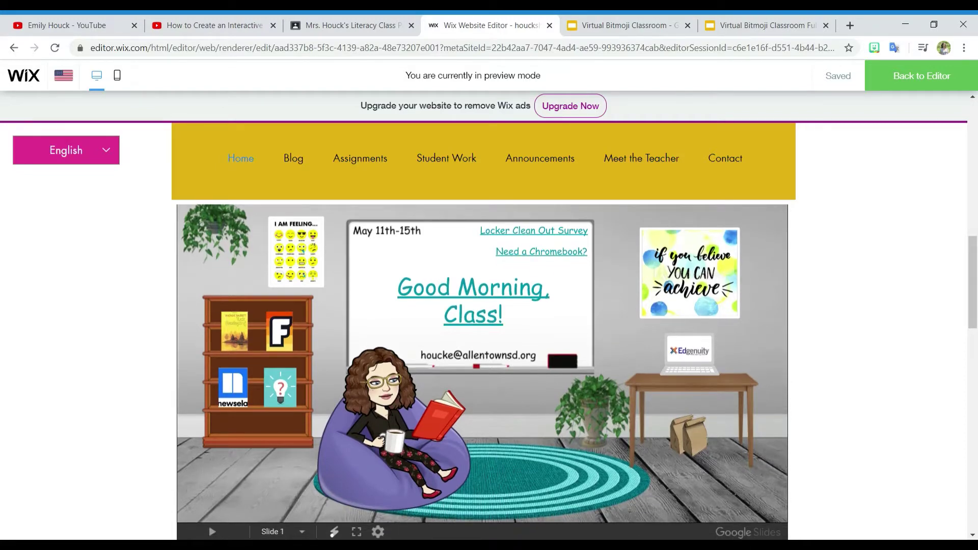
scroll(483, 372, up, 4)
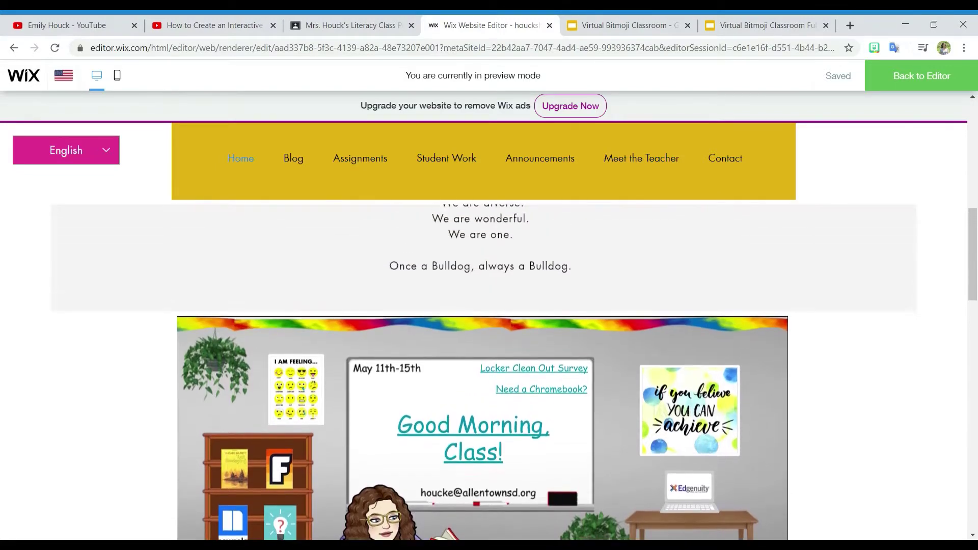
scroll(483, 372, up, 5)
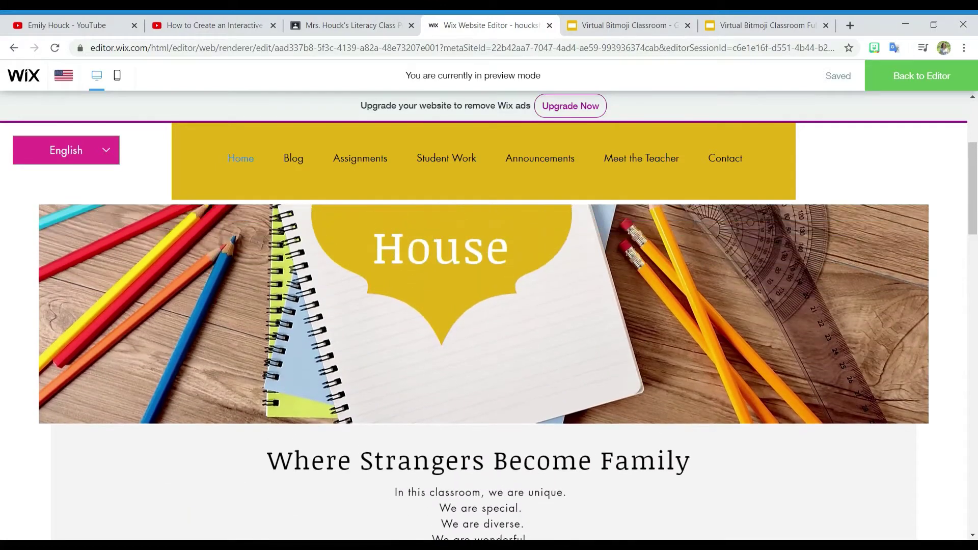
Switch to the YouTube channel and look through its uploads, including the Animated Bitmoji Google Classroom Banner and How to Create an Interactive Bitmoji Classroom videos
key(ctrl+1)
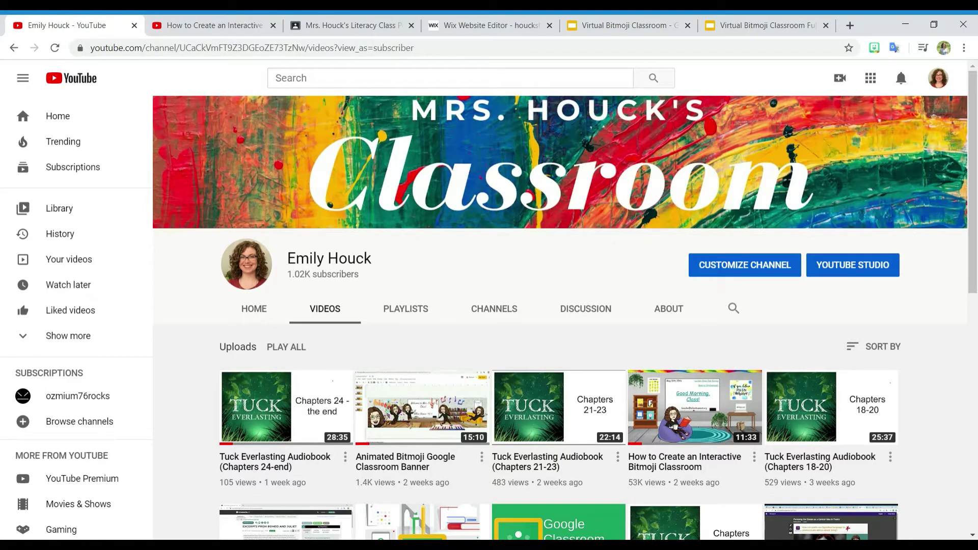
scroll(561, 305, down, 2)
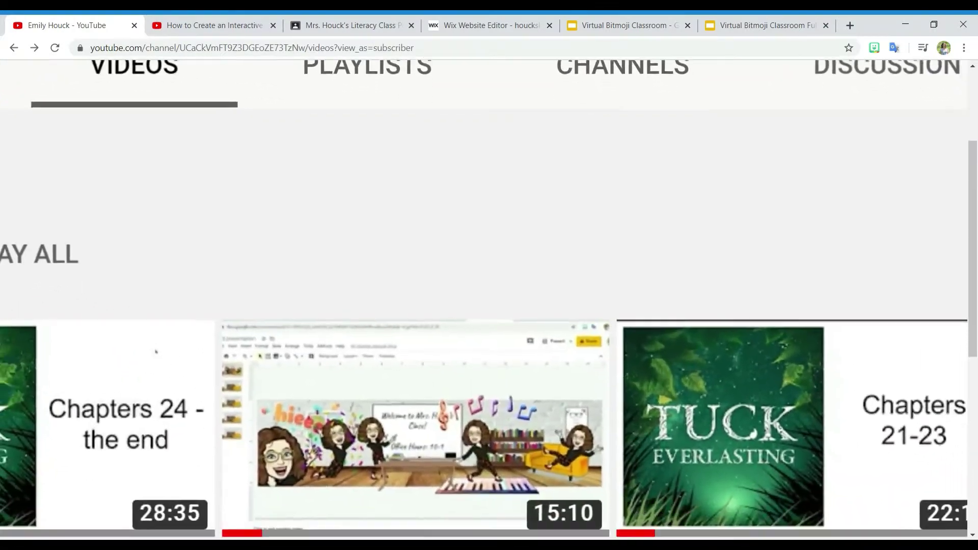
scroll(484, 356, down, 3)
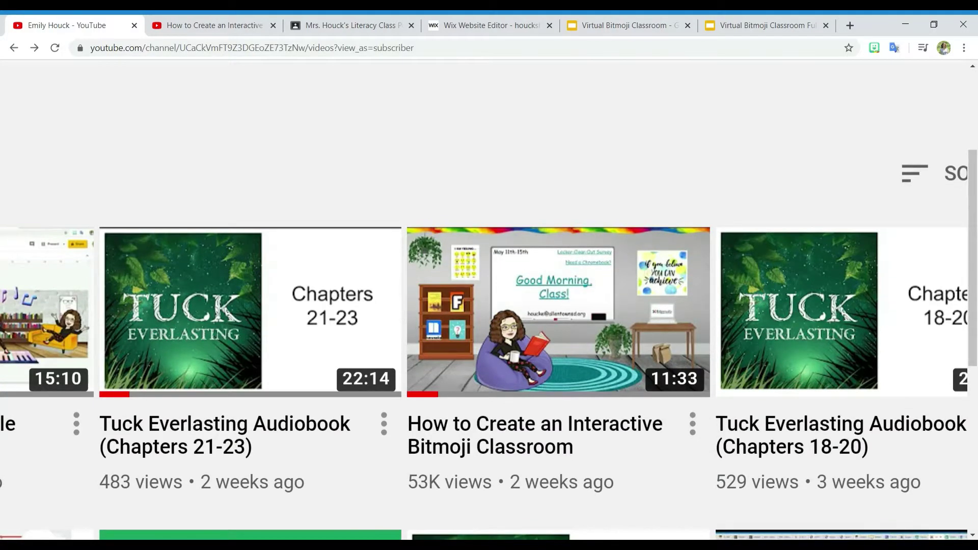
scroll(489, 301, down, 5)
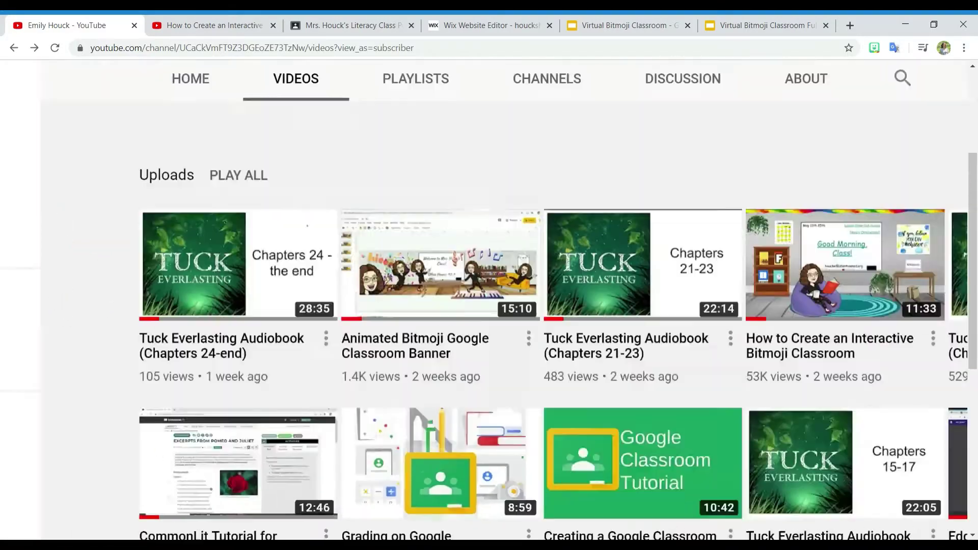
In the comments of How to Create an Interactive Bitmoji Classroom, examine the question about sharing it on Classroom without sending students to Google Slides
key(ctrl+Tab)
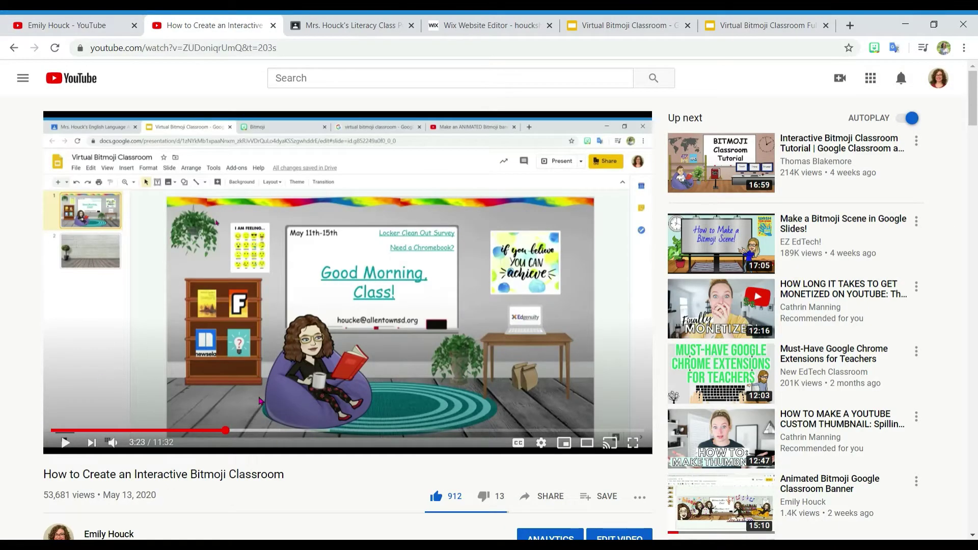
scroll(348, 286, down, 1)
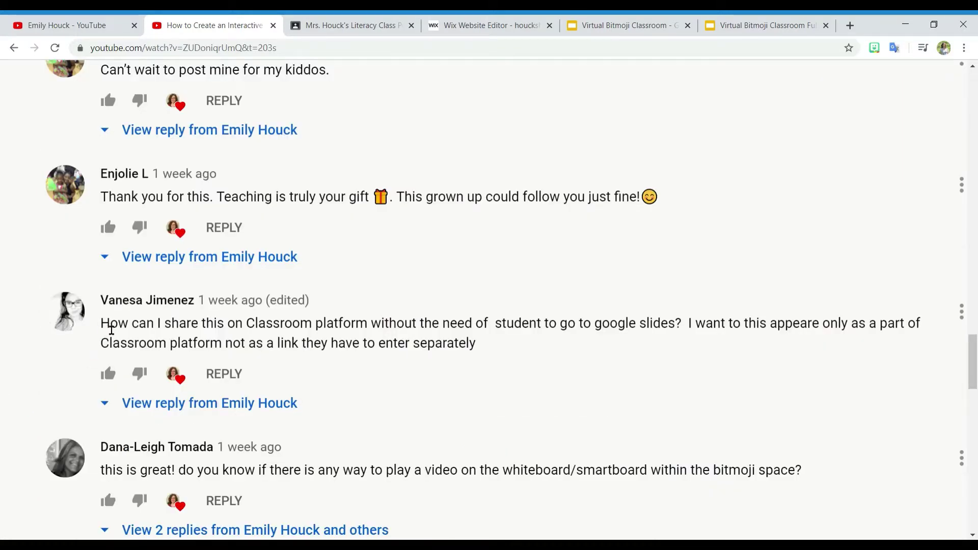
drag(479, 316, 624, 345)
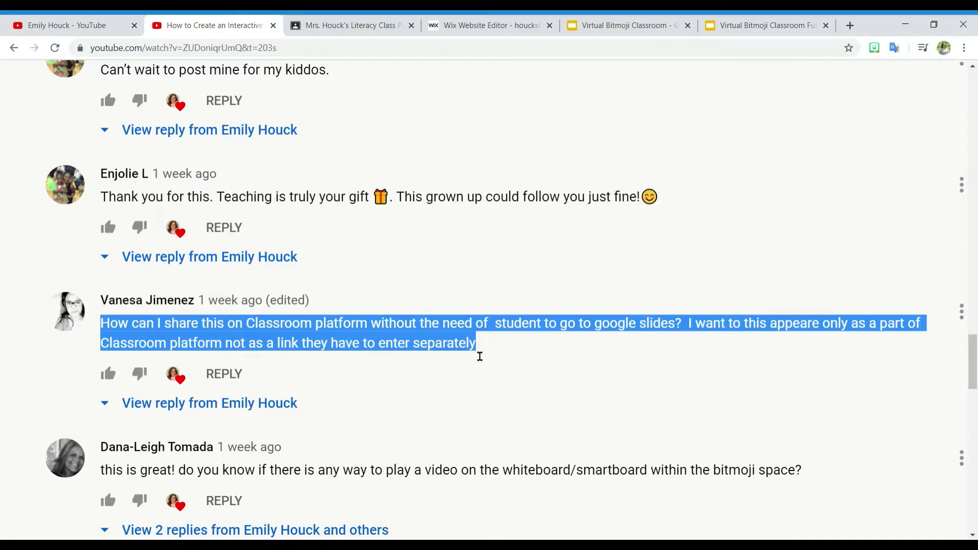
click(499, 352)
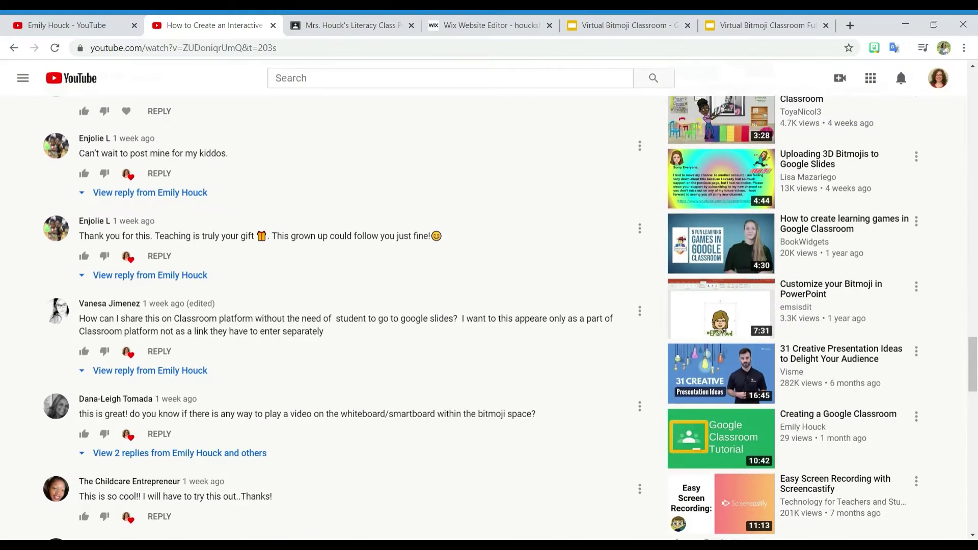
scroll(365, 331, up, 10)
scroll(365, 332, up, 15)
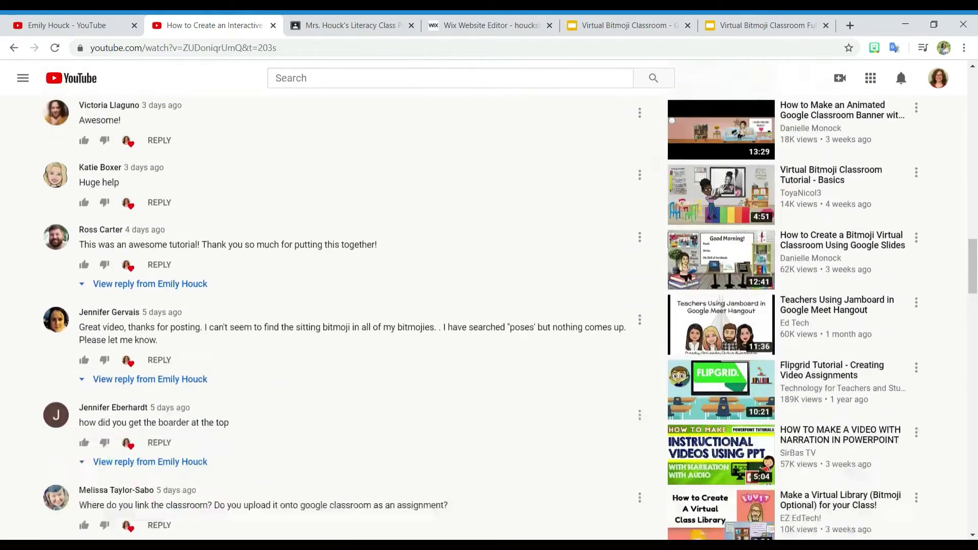
scroll(365, 331, up, 10)
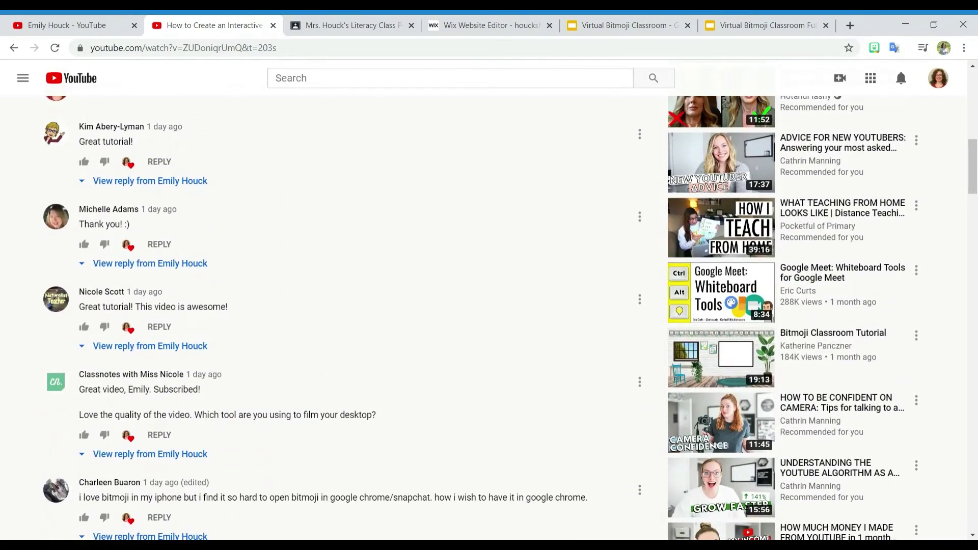
scroll(365, 332, up, 15)
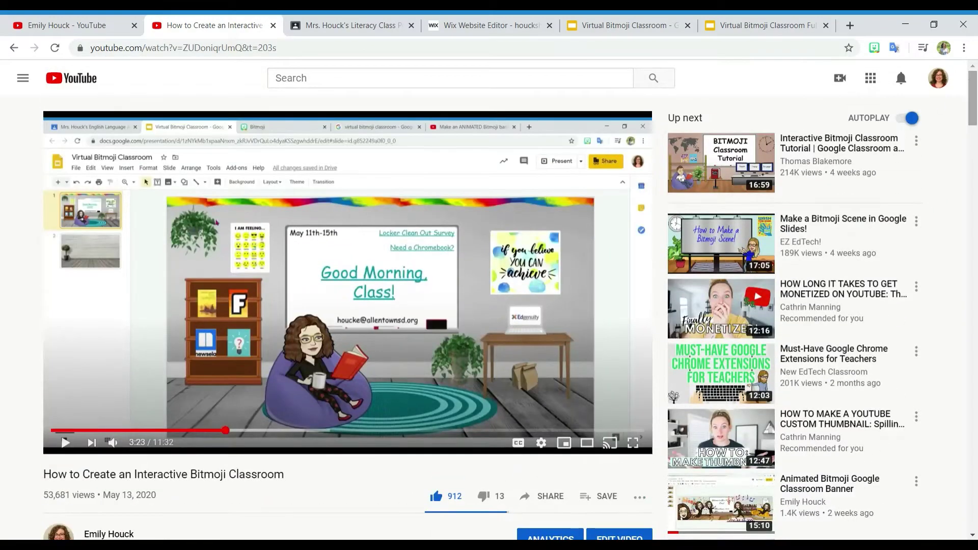
Switch to Google Classroom, start an announcement in the class stream and view the kinds of attachments it accepts
click(367, 21)
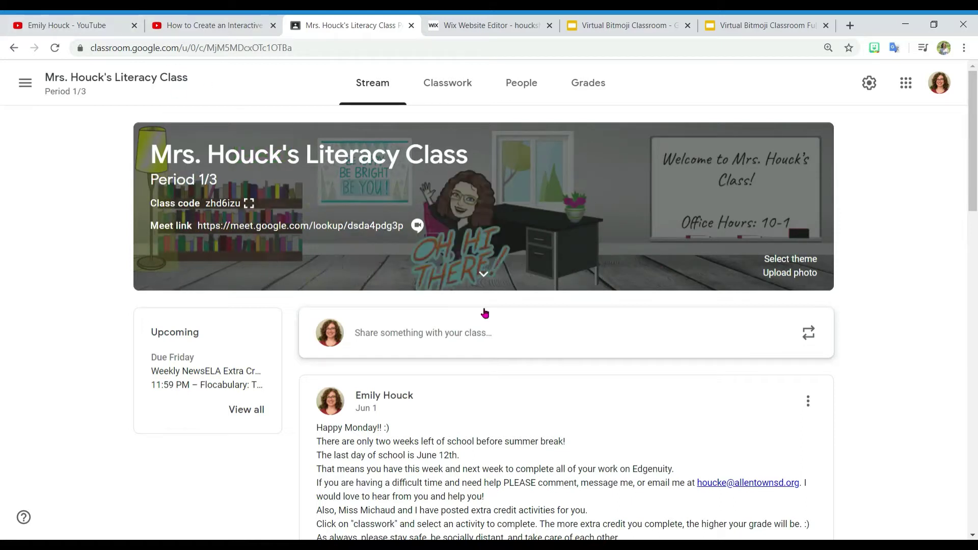
click(479, 326)
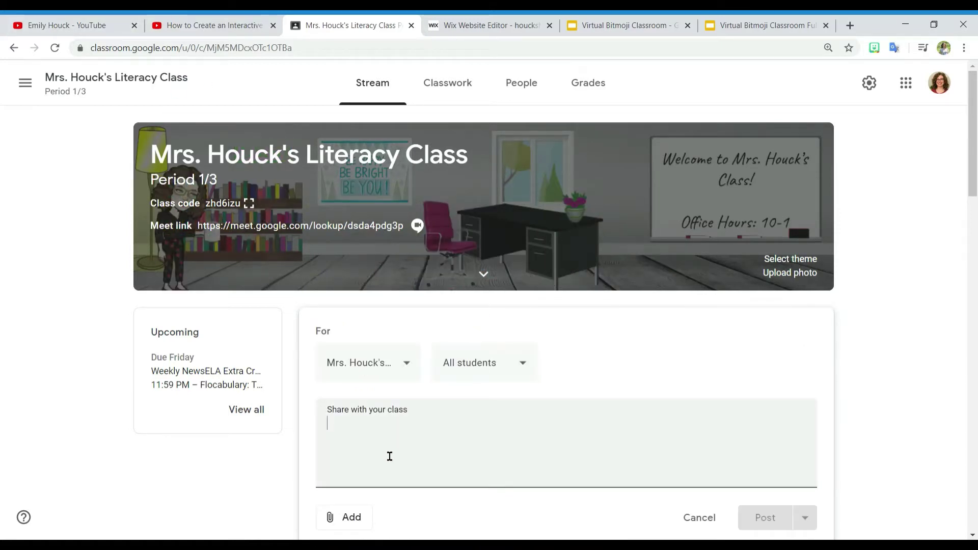
click(333, 463)
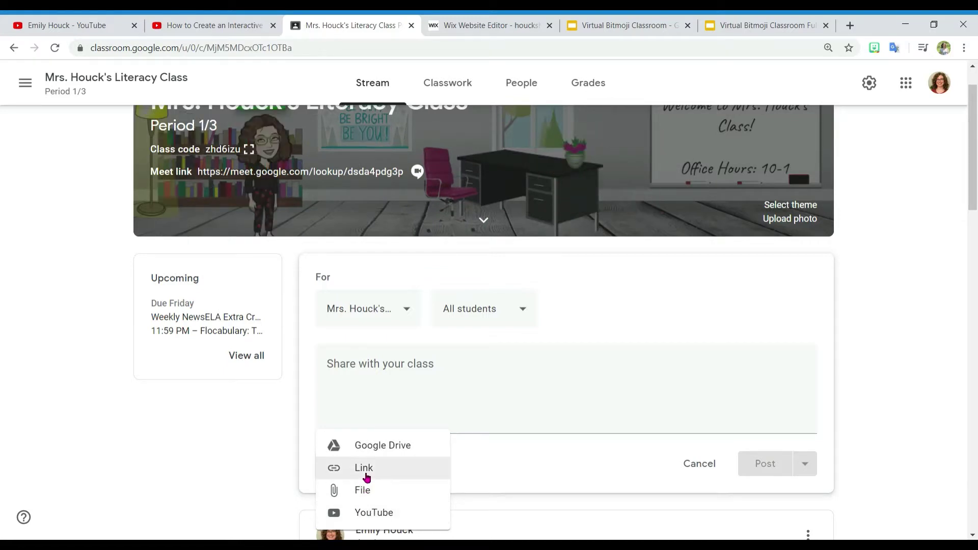
click(272, 476)
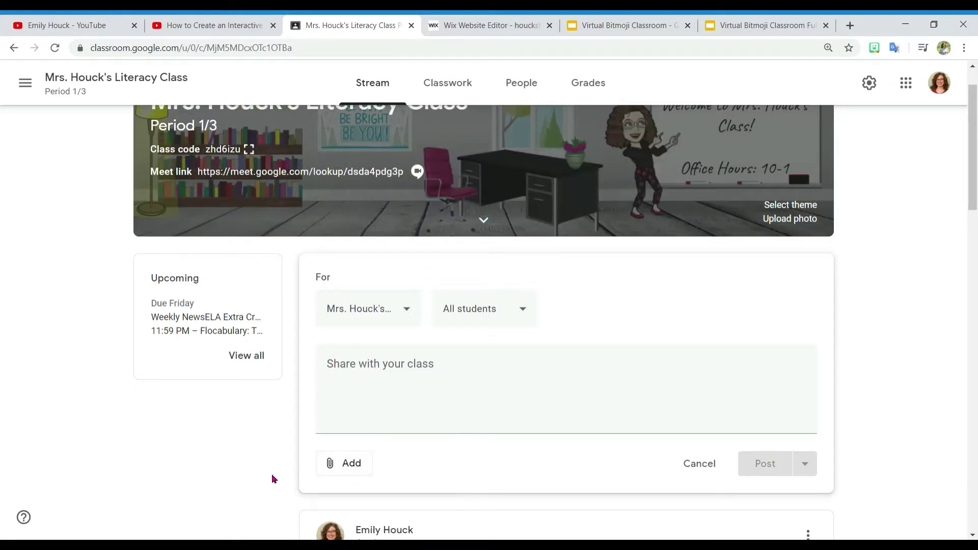
scroll(271, 474, up, 1)
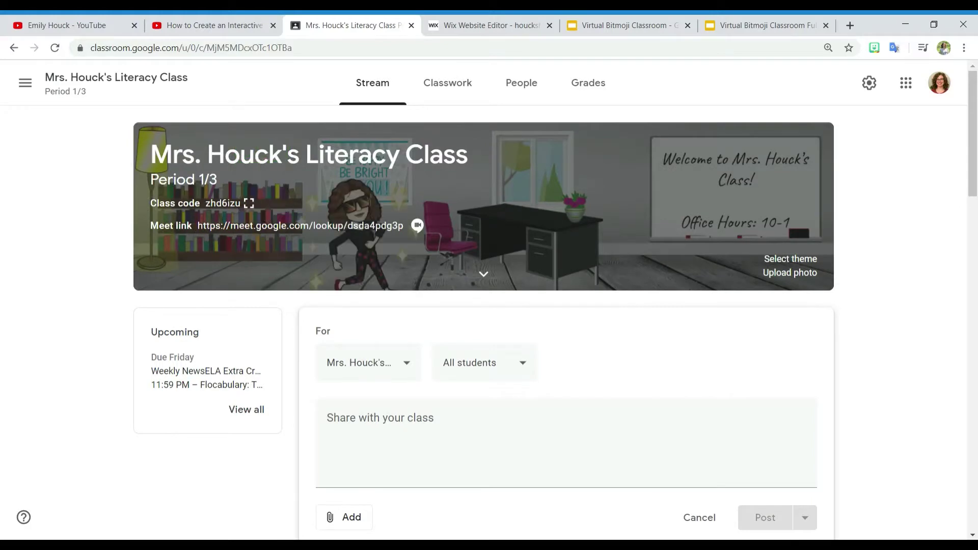
Review the Virtual Bitmoji Classroom post in the stream and the matching material in Classwork, then return to the stream
scroll(489, 305, down, 10)
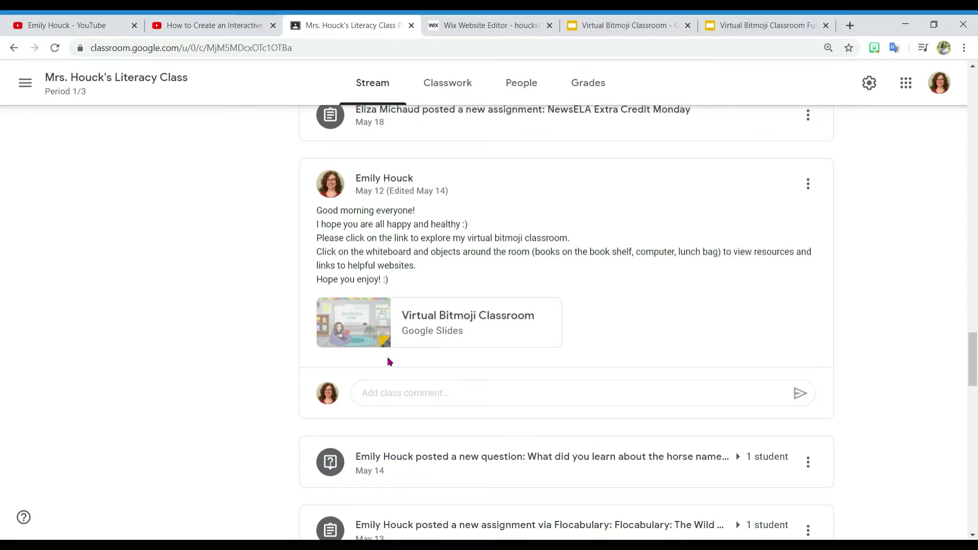
click(467, 81)
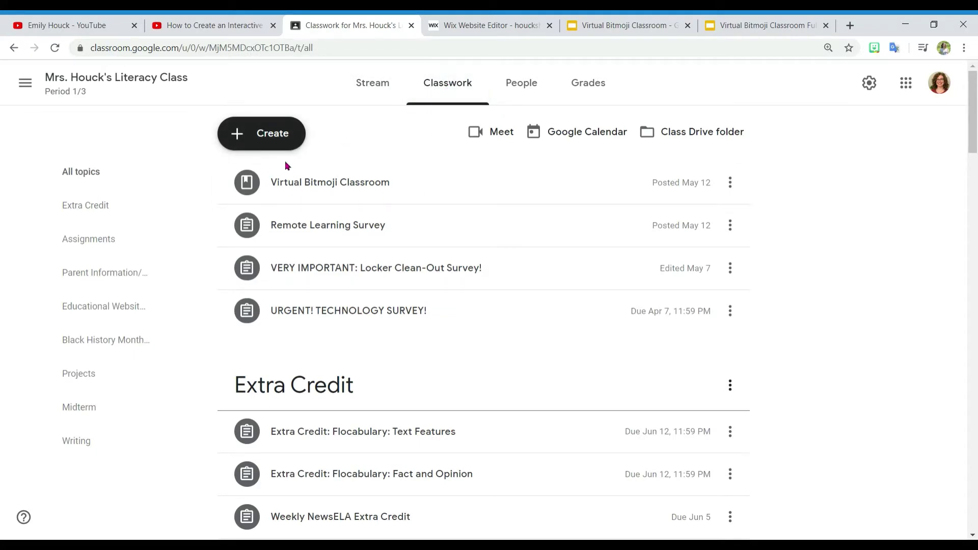
click(326, 187)
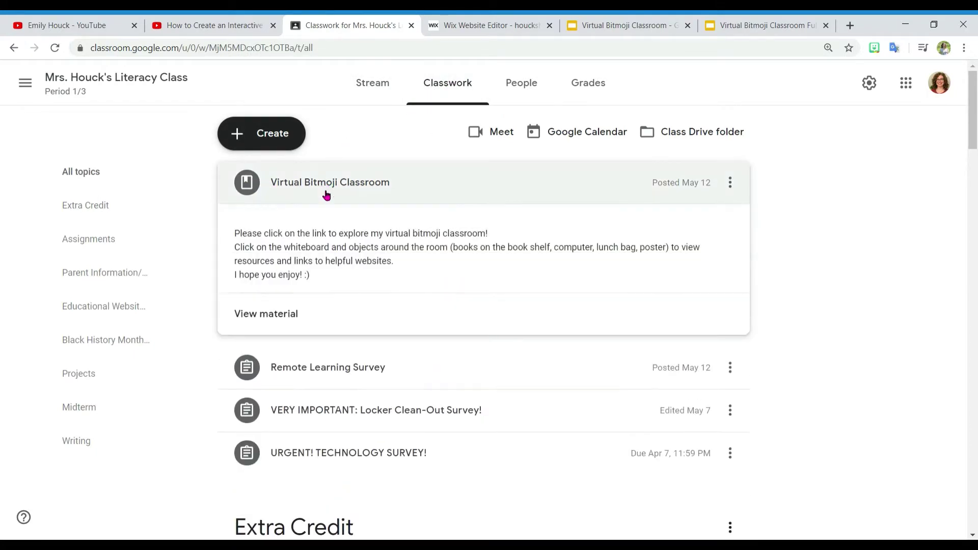
click(365, 197)
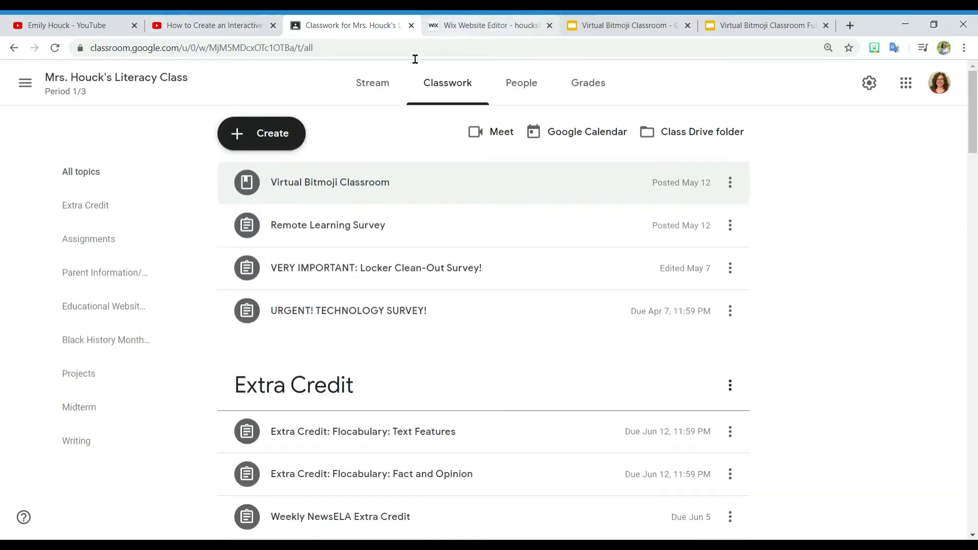
click(373, 83)
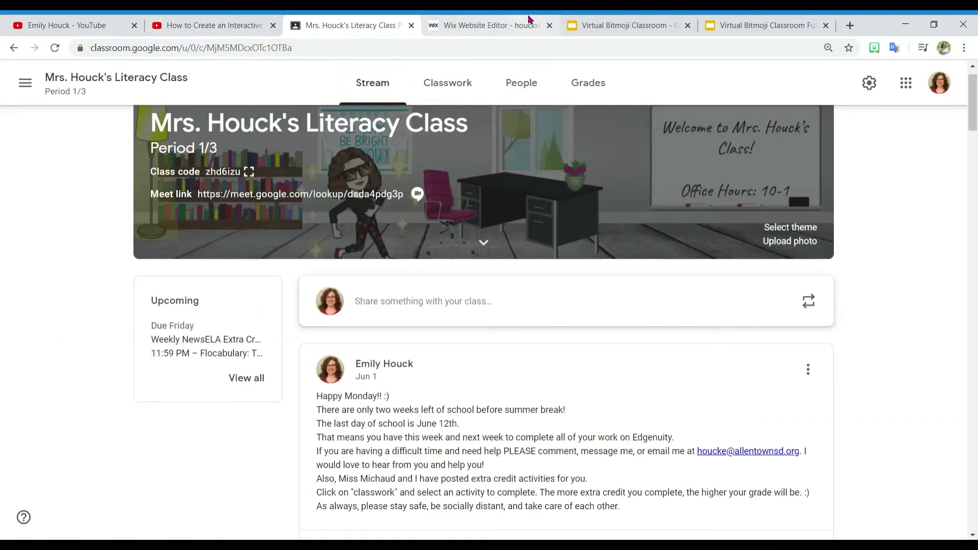
On the Wix site preview, test the embedded slide's "Good Morning, Class!" link by briefly playing the welcome video, then close it
click(529, 20)
scroll(576, 355, down, 5)
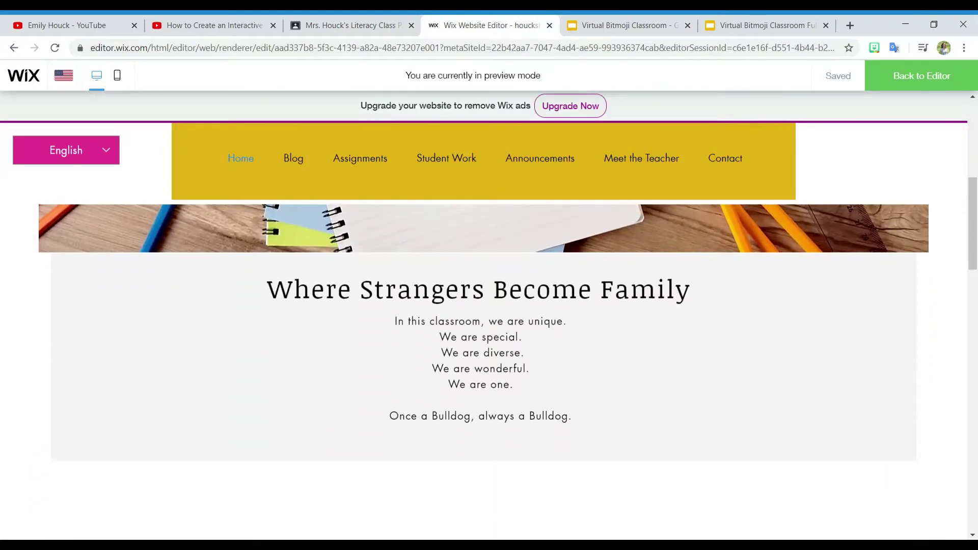
scroll(535, 340, down, 5)
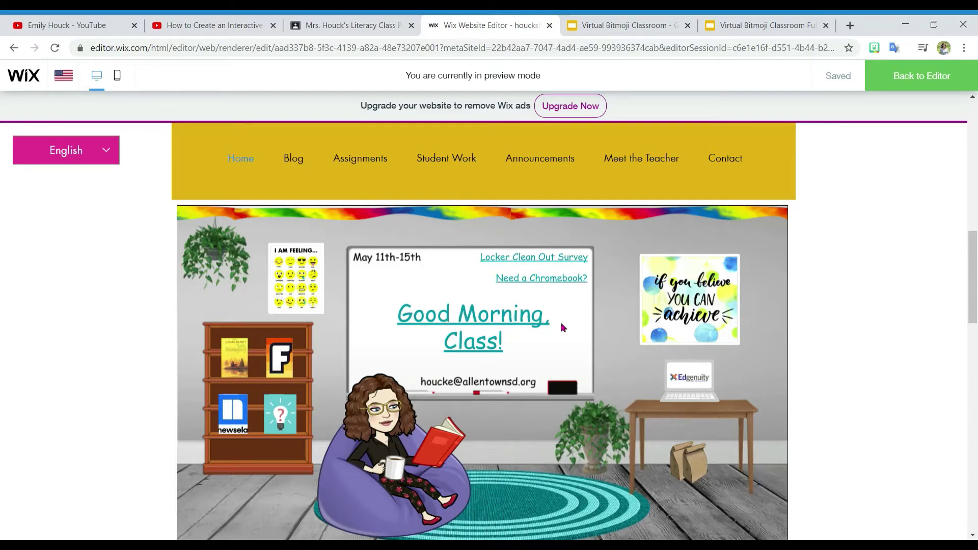
click(470, 324)
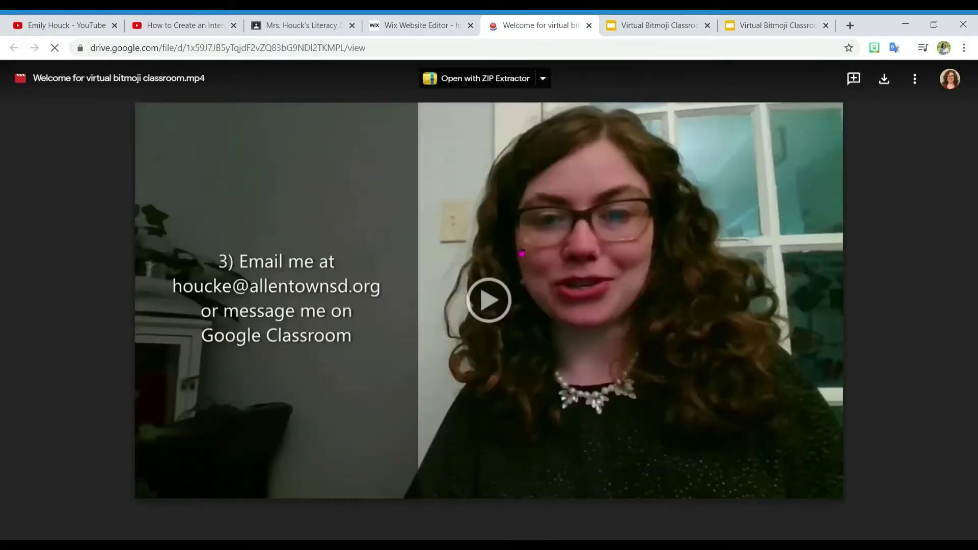
click(492, 309)
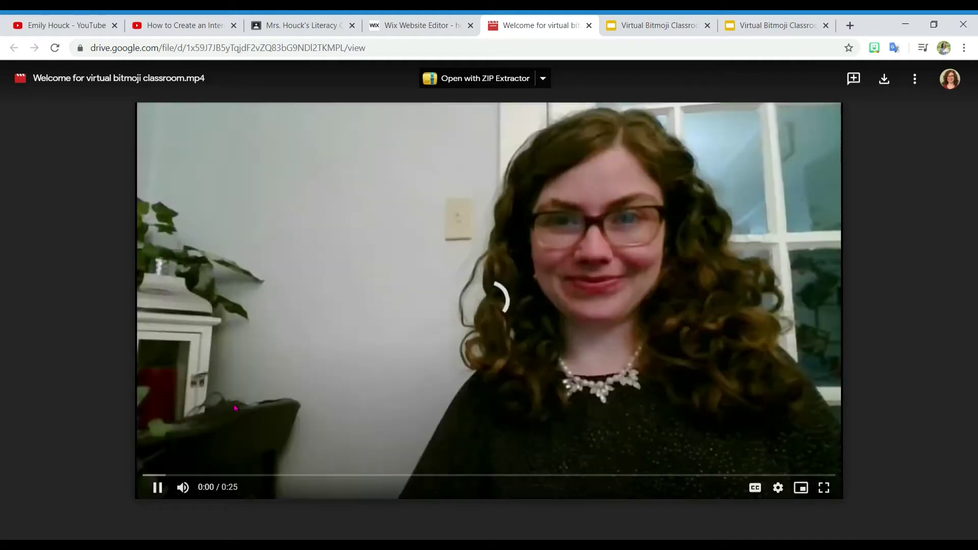
click(157, 487)
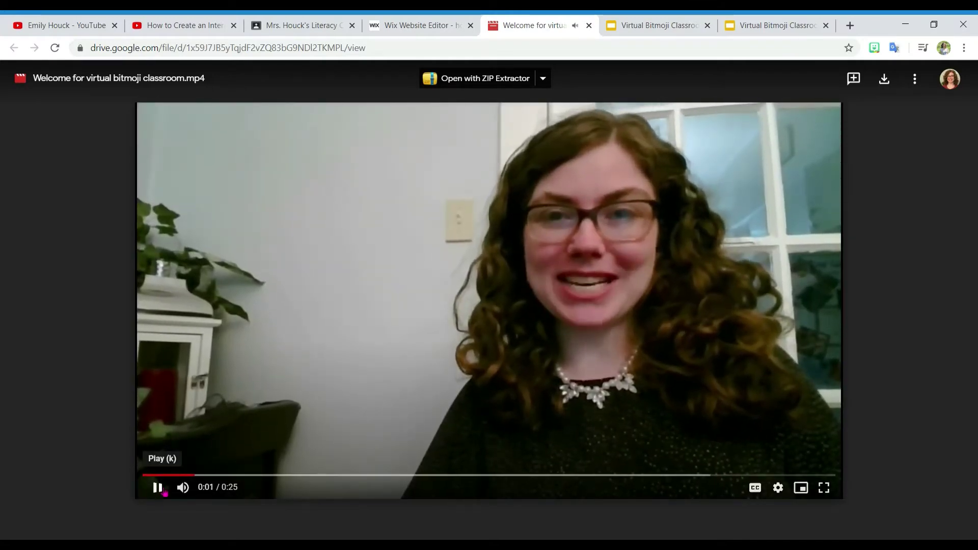
click(589, 25)
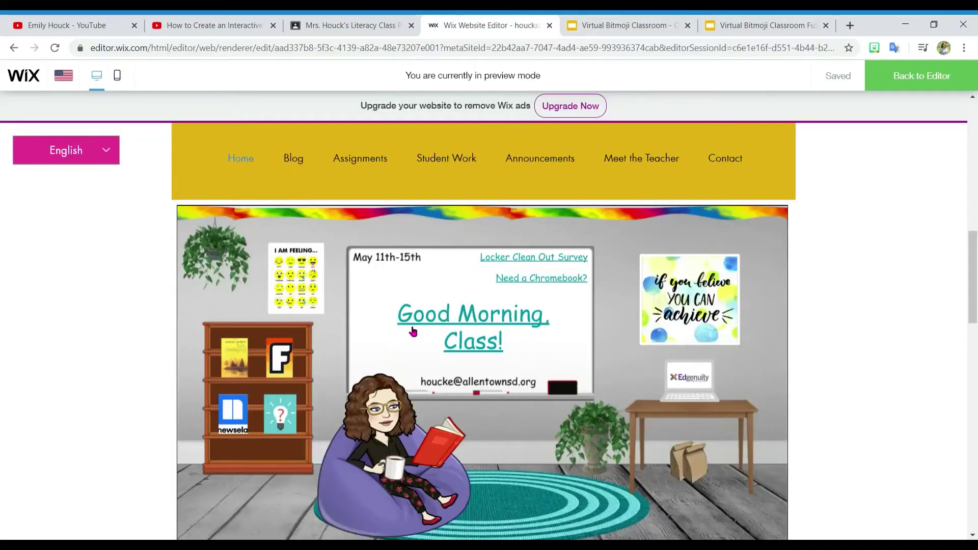
Test the links on the "if you believe you can achieve" poster and the Bitmoji character, closing each opened page
click(699, 286)
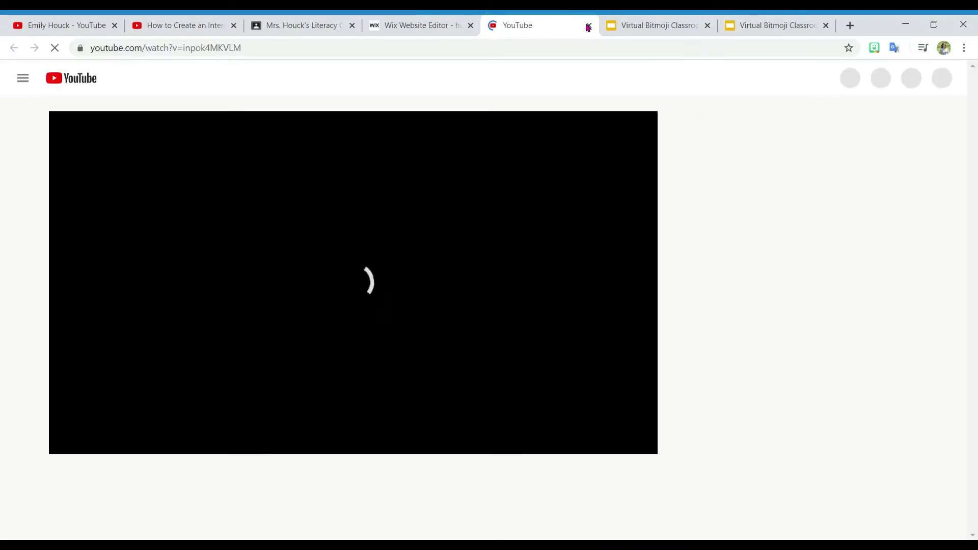
click(589, 25)
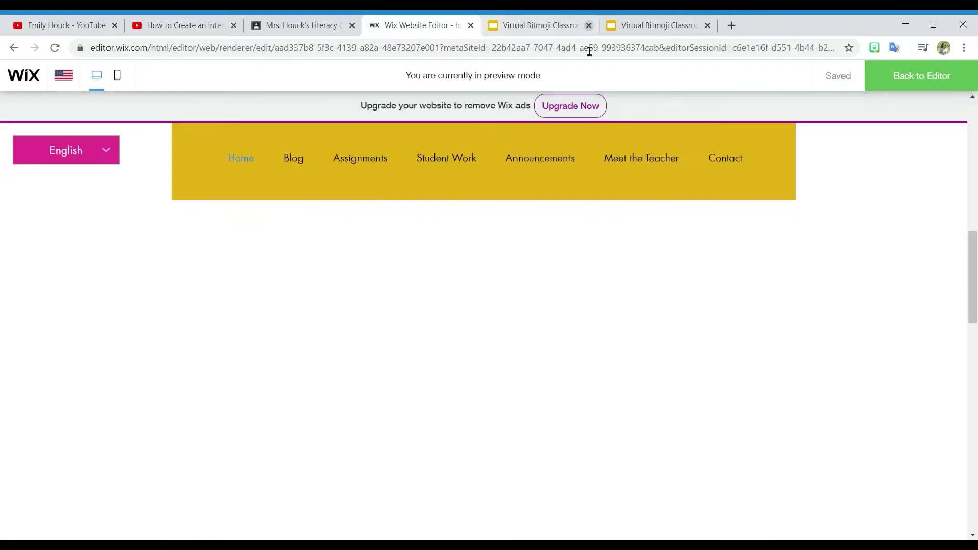
click(396, 453)
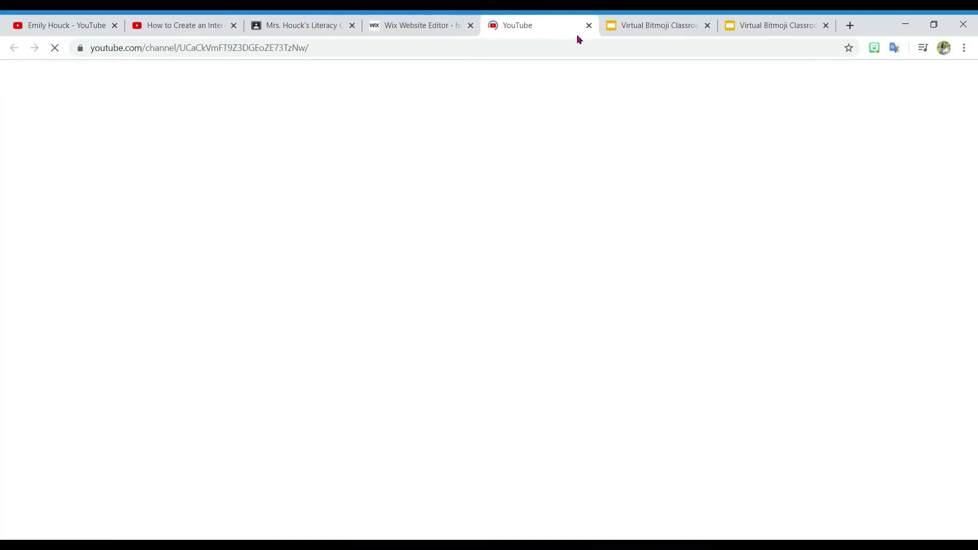
click(590, 25)
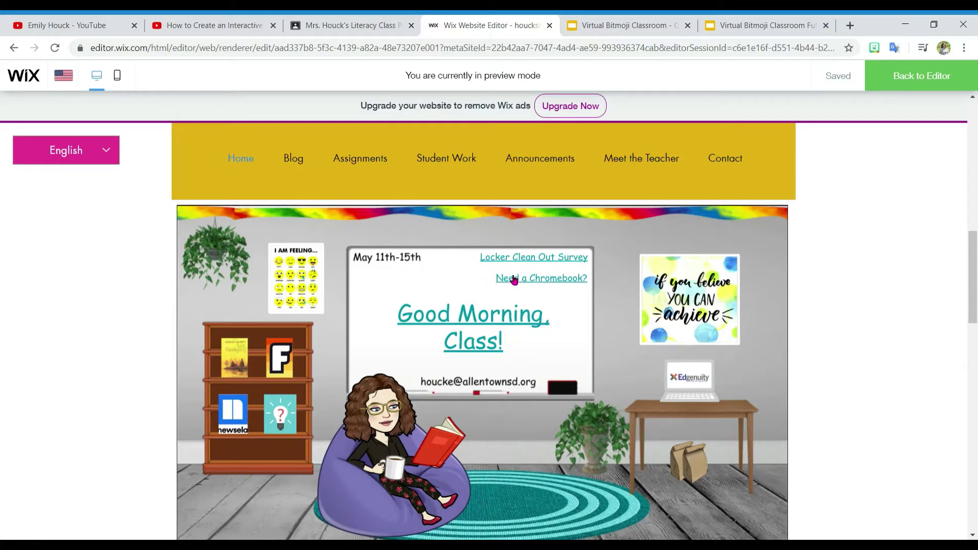
Switch to the Virtual Bitmoji Classroom slides, view the link option for publishing to the web, check the Google Classroom stream, and close the publishing settings
click(621, 26)
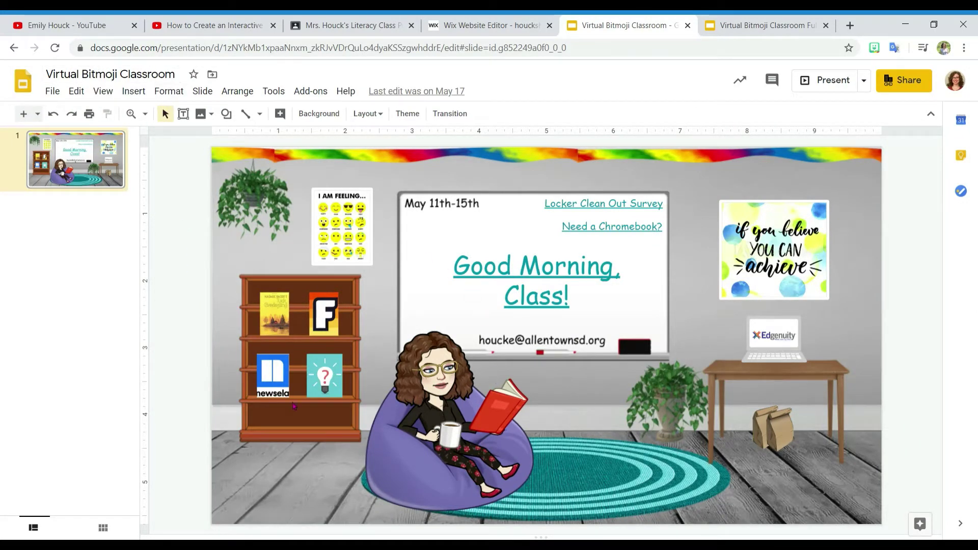
click(54, 92)
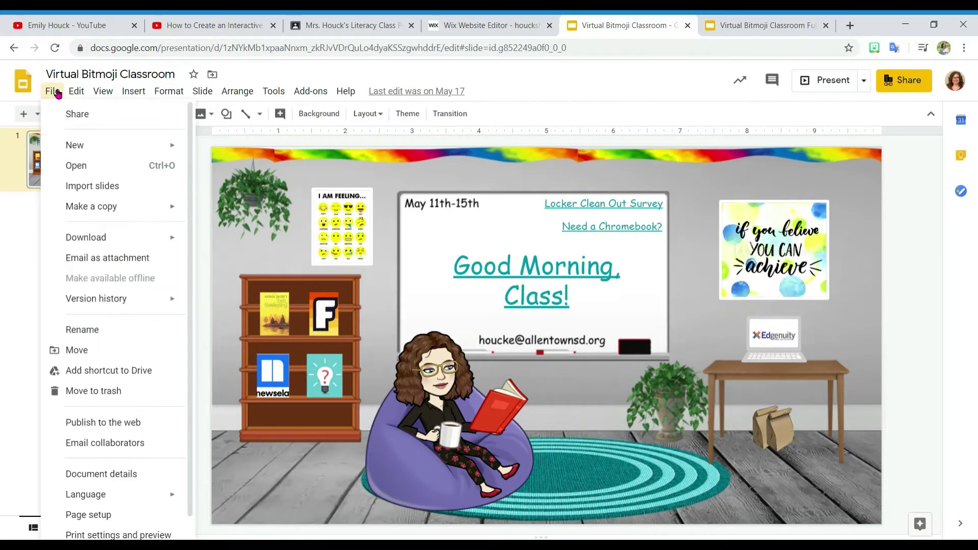
click(159, 425)
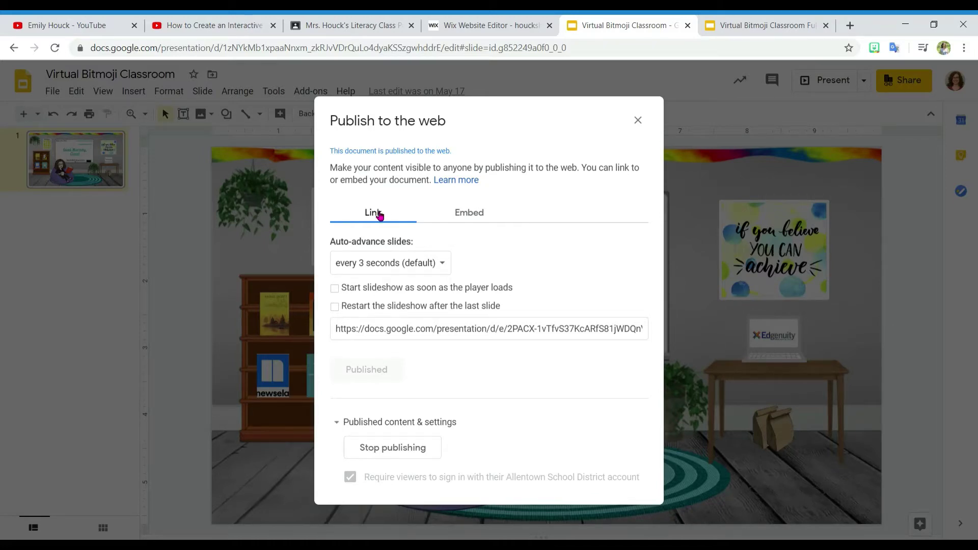
click(359, 25)
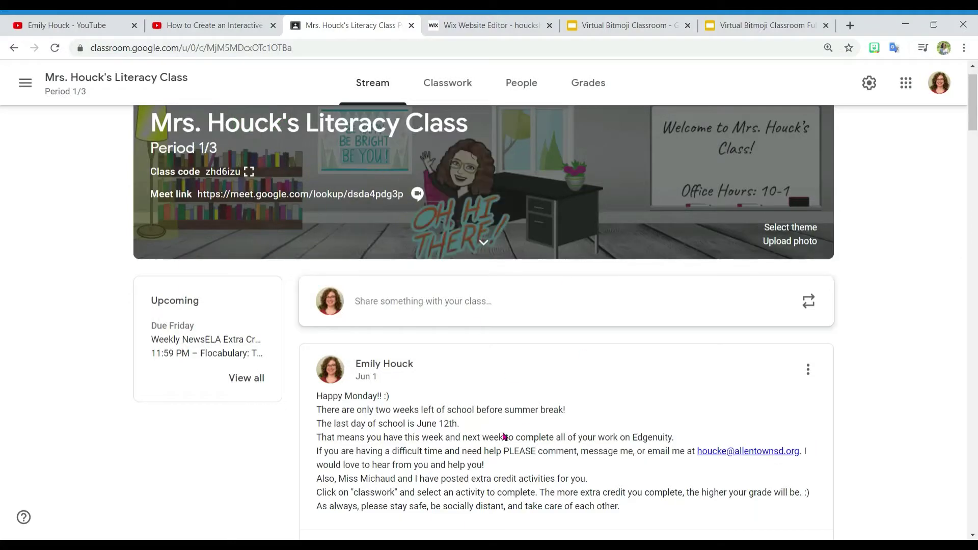
click(602, 21)
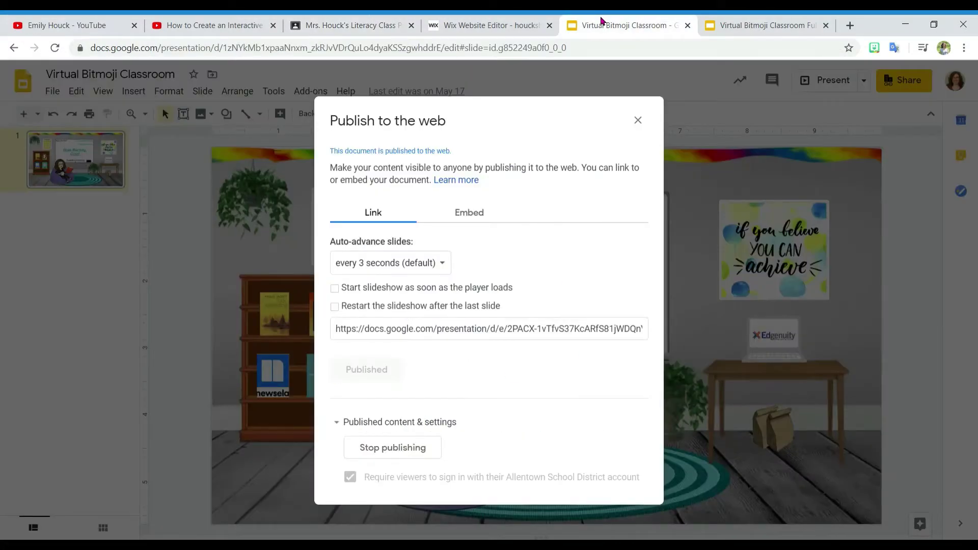
click(638, 120)
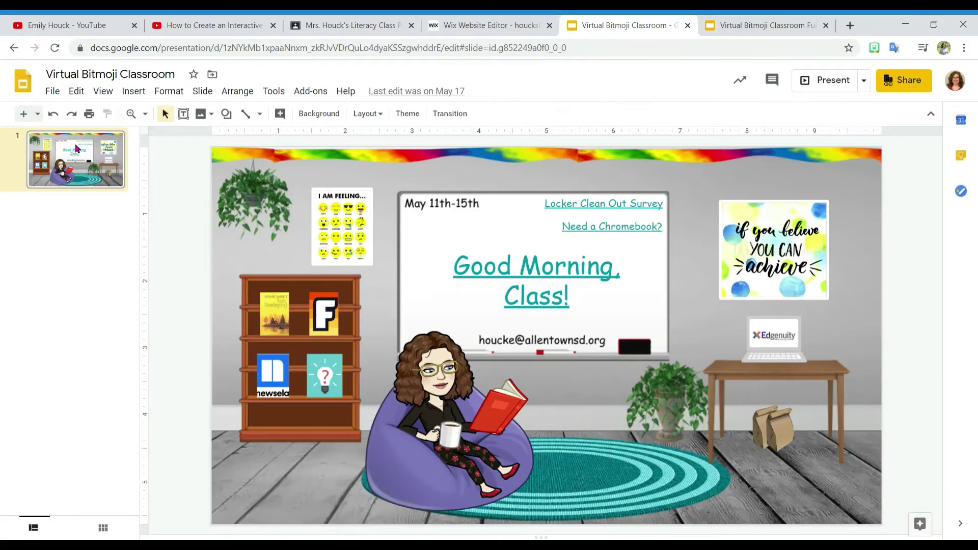
Copy the presentation's iframe embed code from the Publish to the web settings and close them
click(53, 92)
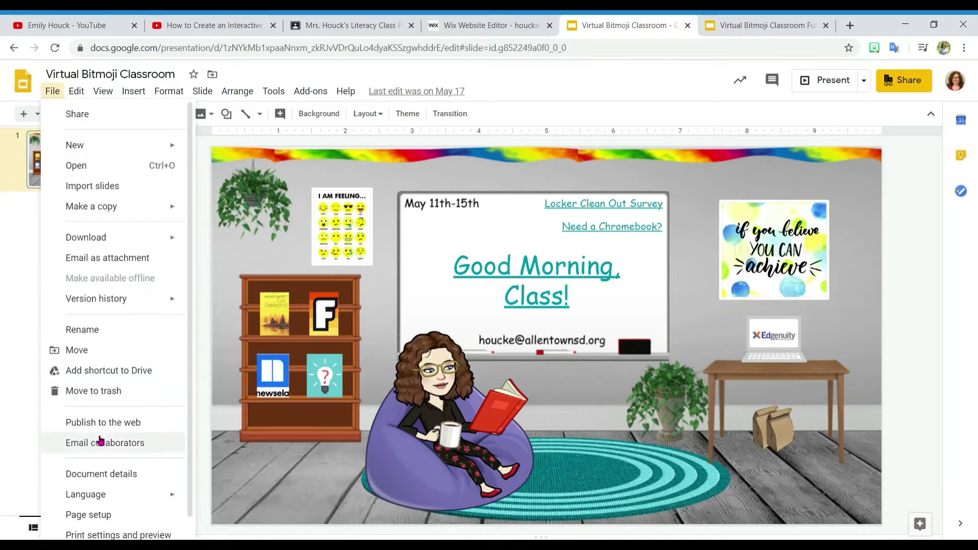
click(82, 423)
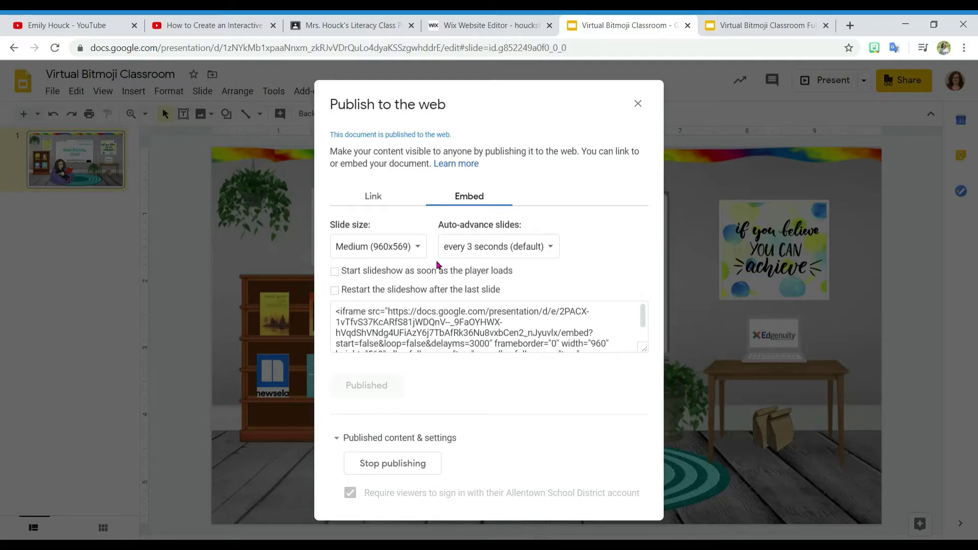
click(385, 309)
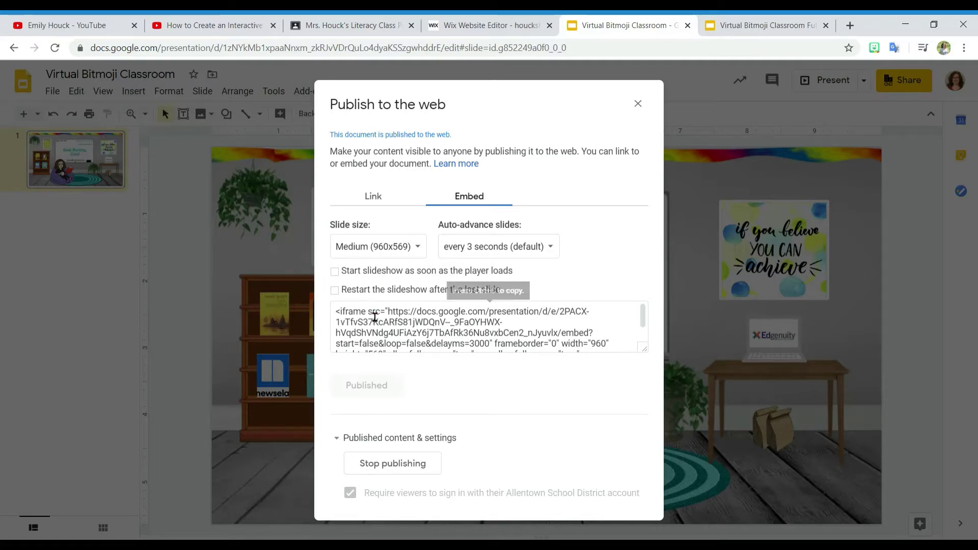
click(345, 319)
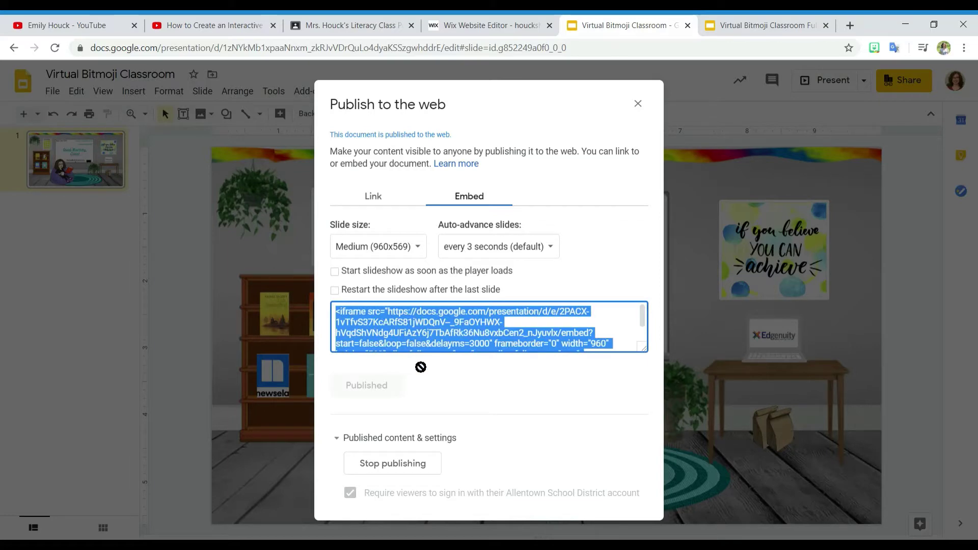
click(407, 344)
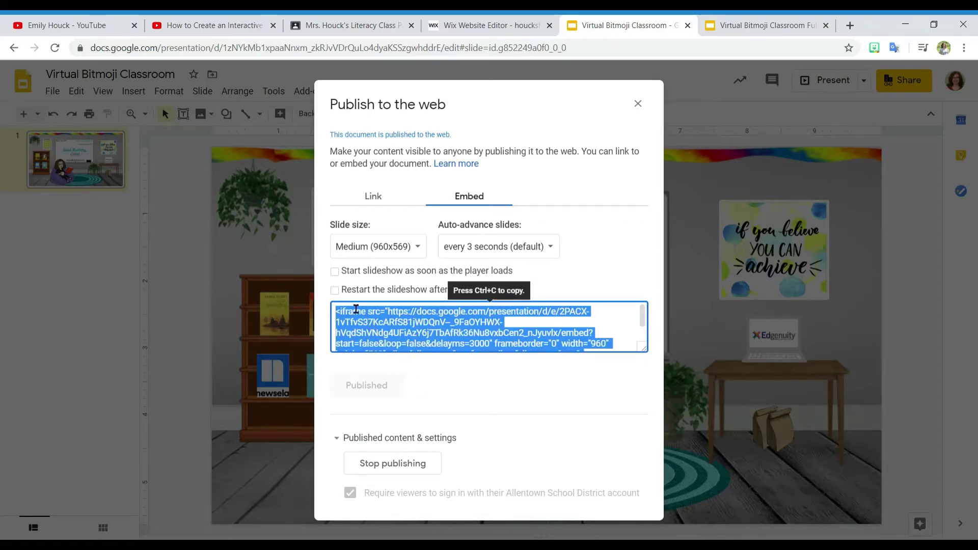
click(364, 329)
key(ctrl+c)
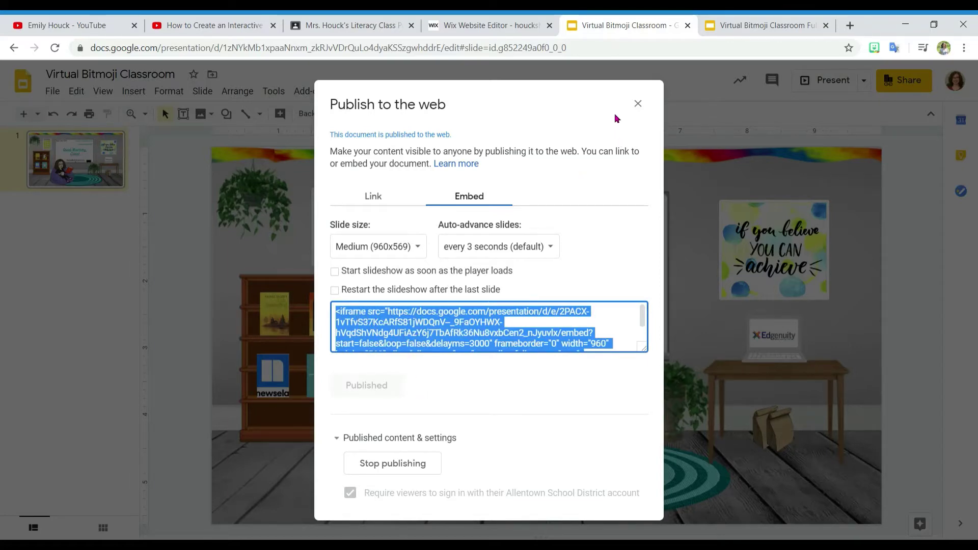
click(638, 105)
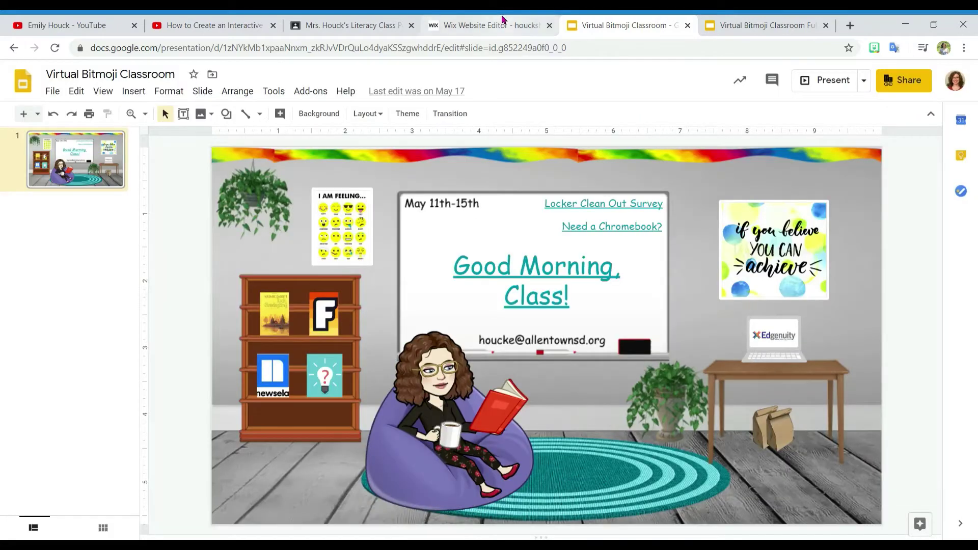
Switch to Google Classroom, open a new class announcement and review its attachment options without adding anything
click(371, 23)
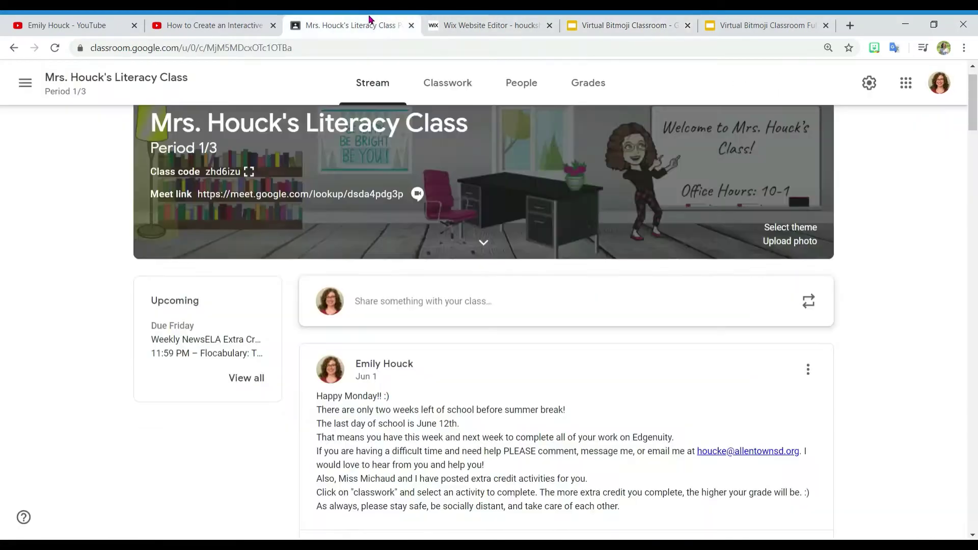
click(413, 302)
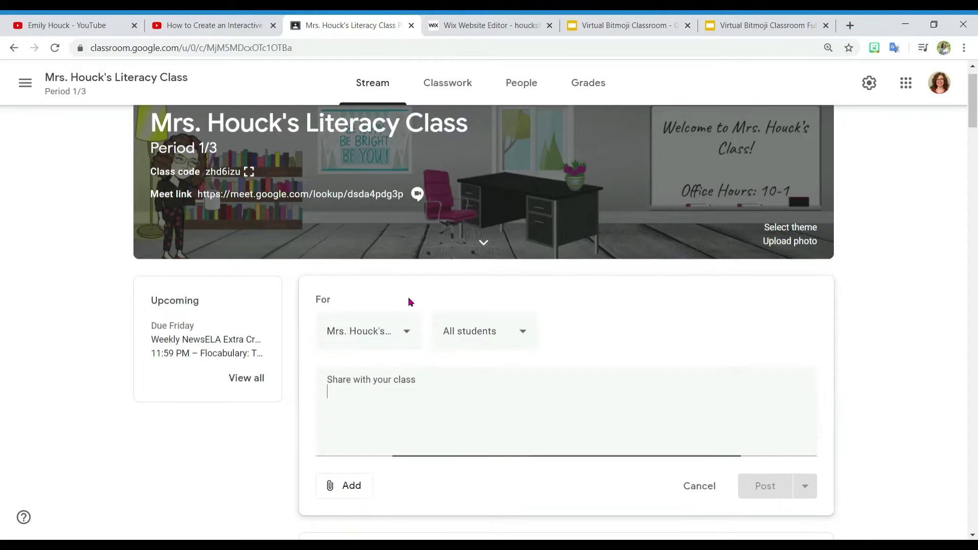
click(342, 490)
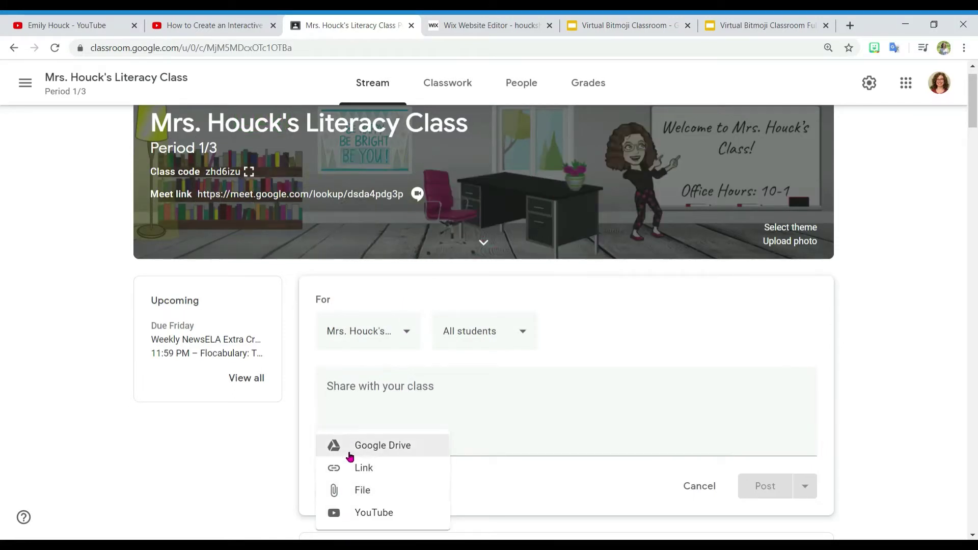
click(374, 393)
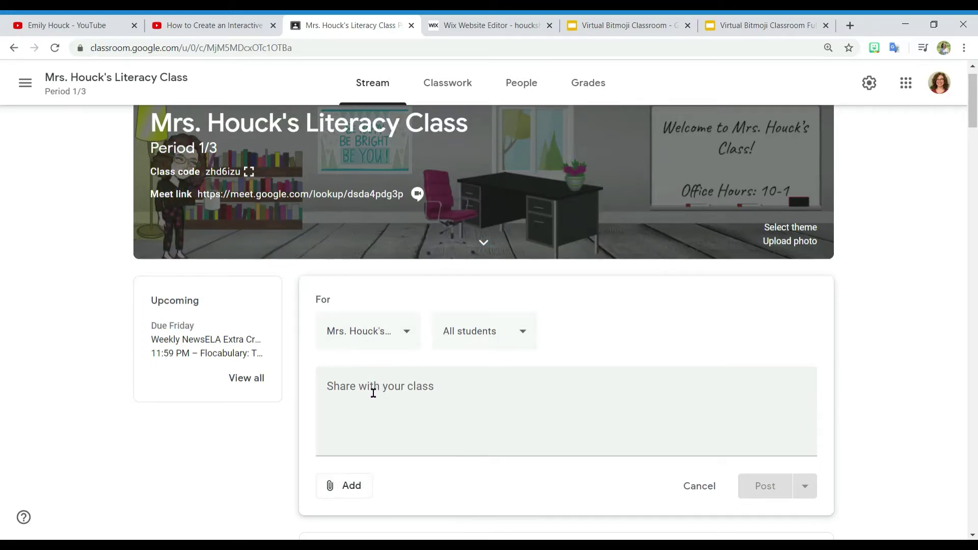
click(349, 484)
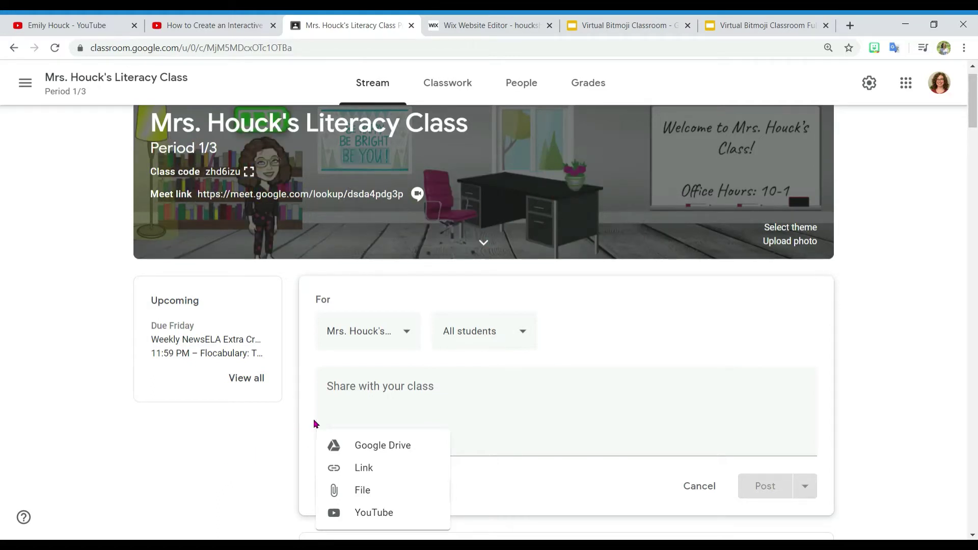
click(275, 429)
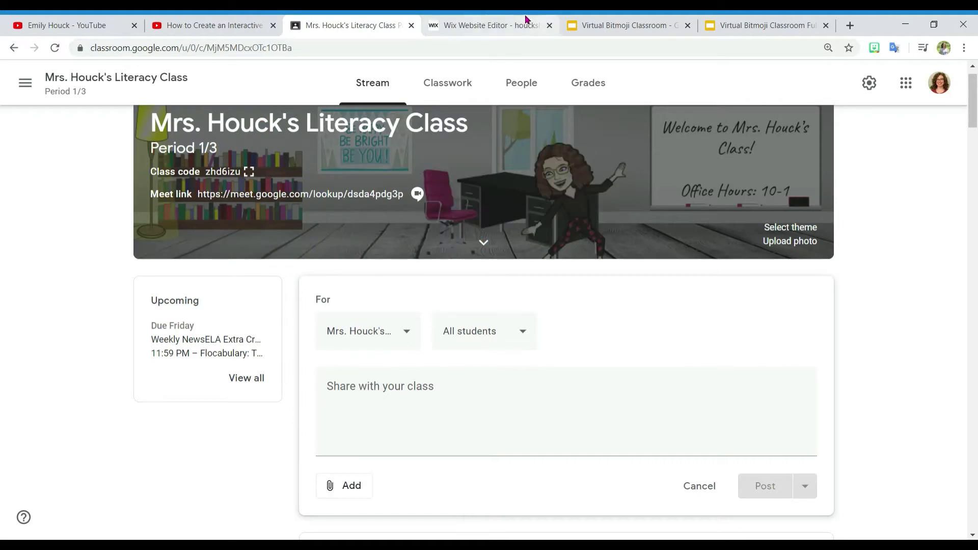
Return to the Wix site, leave preview mode at the top of the Home page, and add an HTML iframe element
click(502, 20)
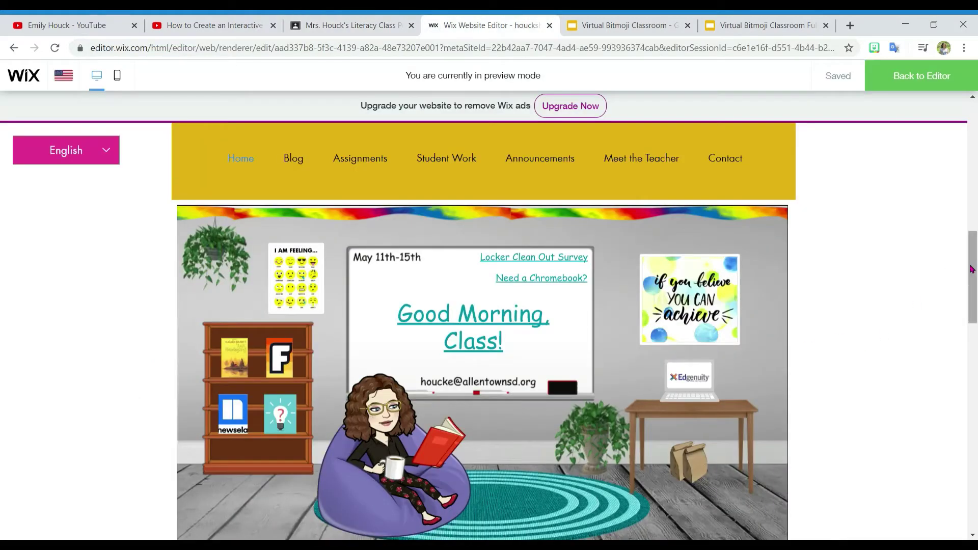
drag(971, 261, 972, 132)
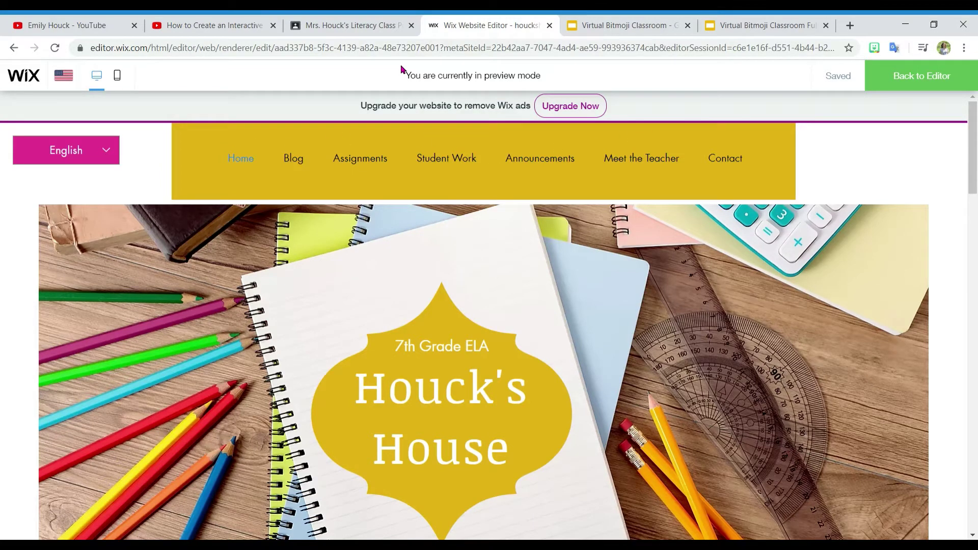
click(935, 75)
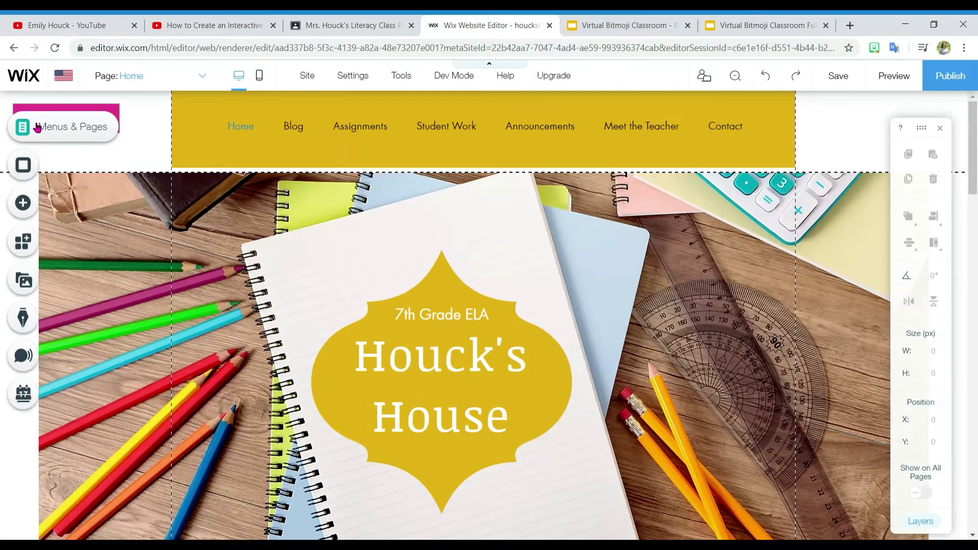
click(23, 203)
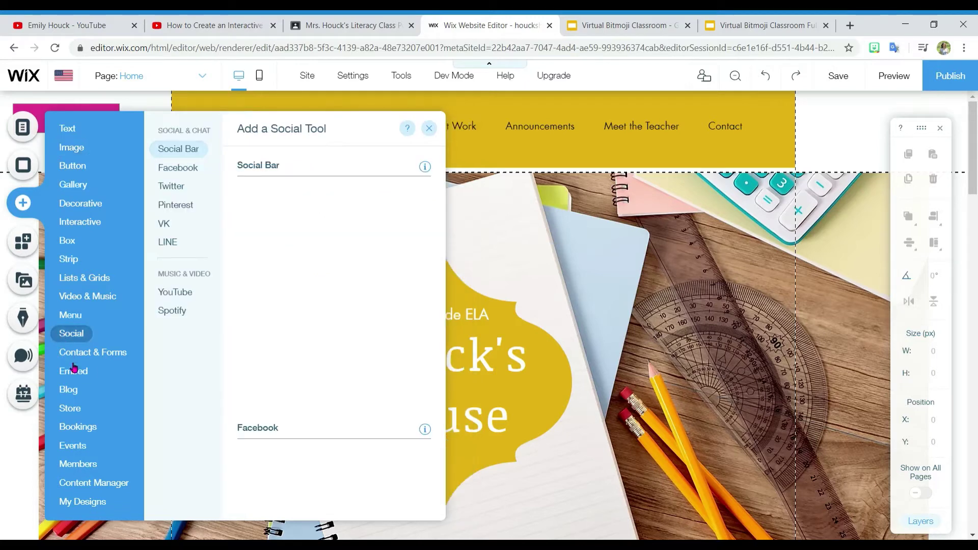
mouse_move(72, 372)
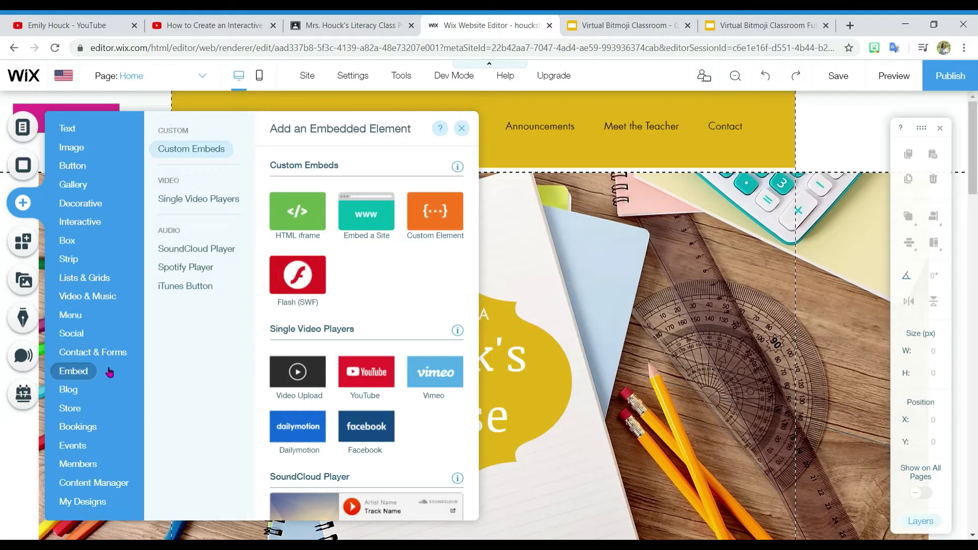
click(302, 218)
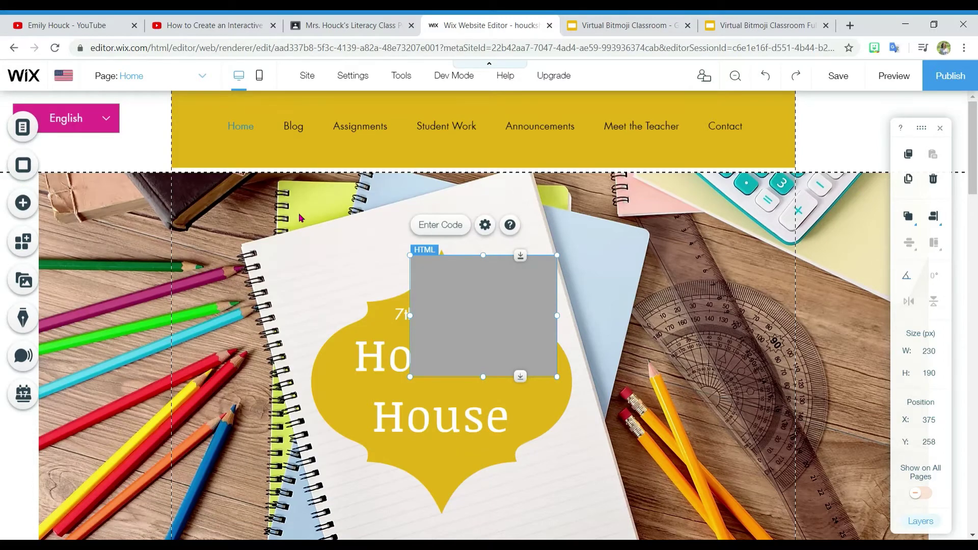
Paste the copied embed code into the HTML element and apply it, then enlarge and reposition the embedded slide over the header picture
click(453, 229)
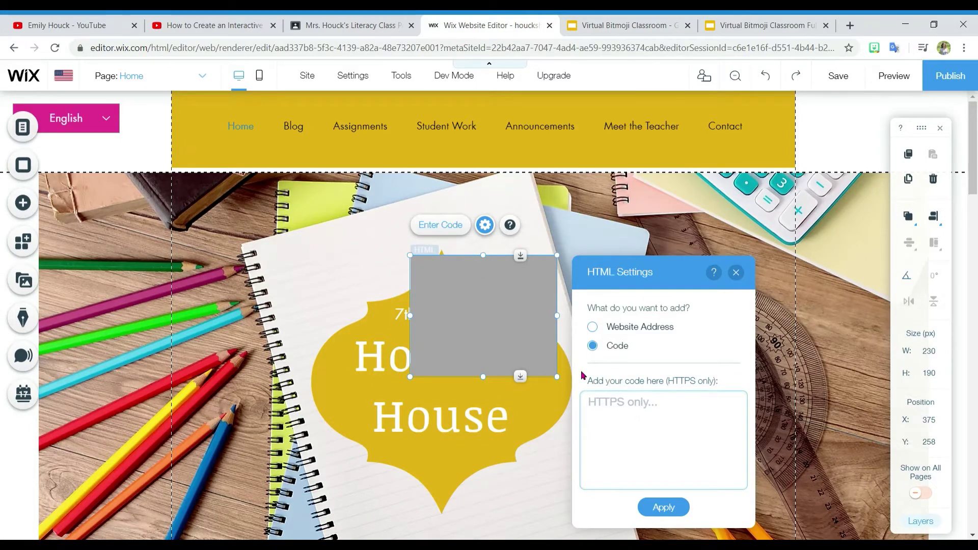
click(601, 408)
key(ctrl+v)
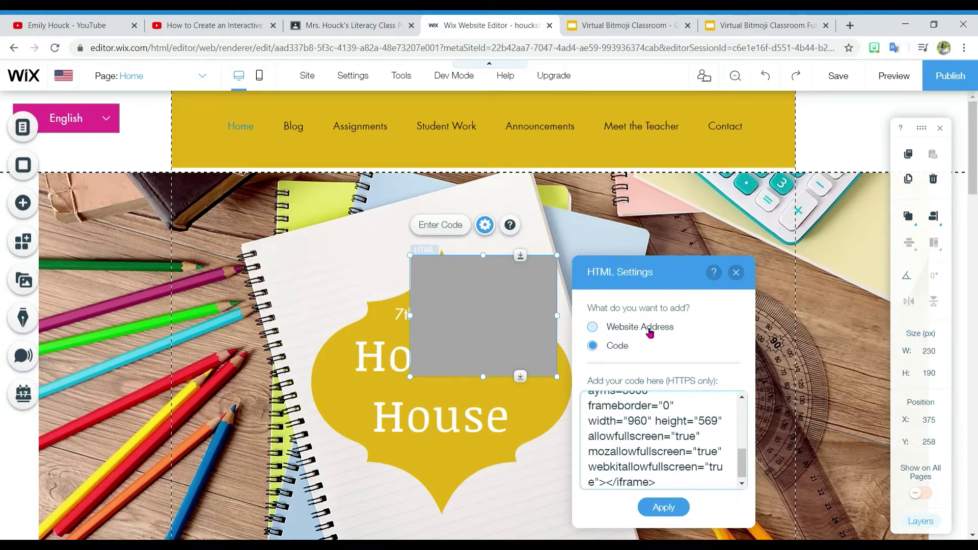
click(664, 508)
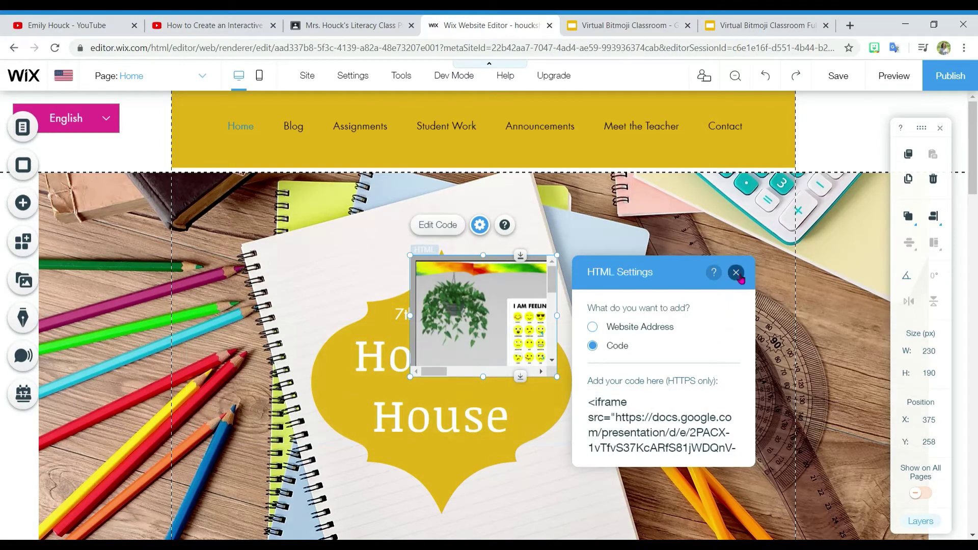
click(737, 274)
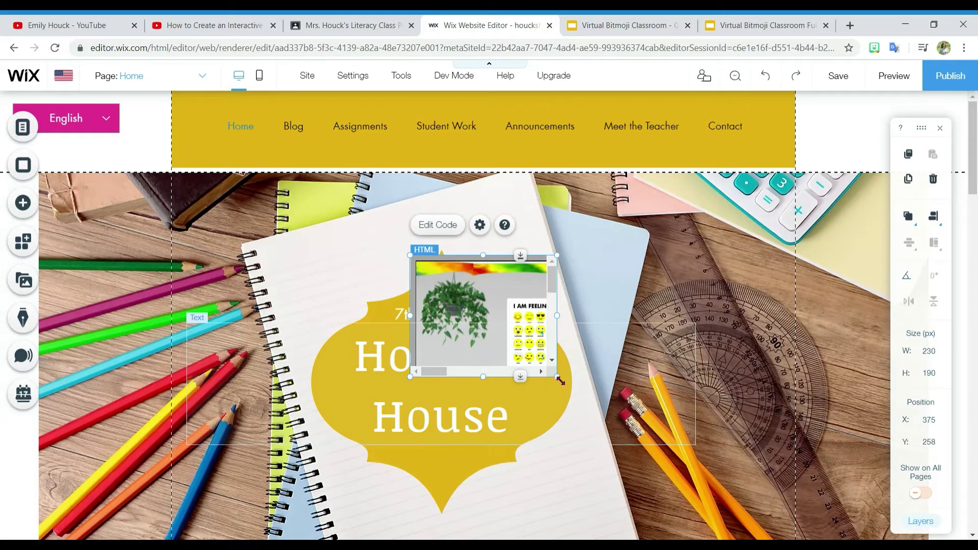
drag(557, 377, 859, 521)
drag(616, 338, 410, 250)
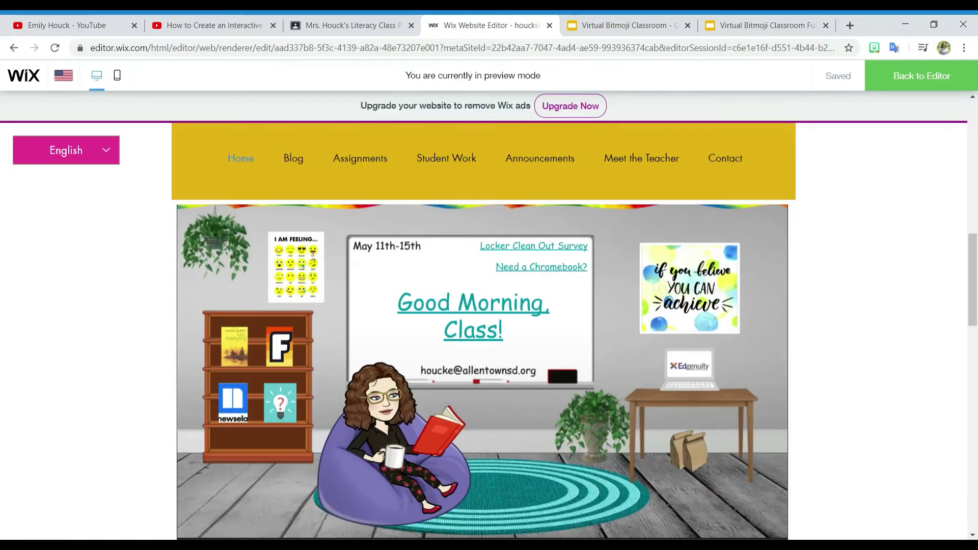
Review the whole embedded classroom in the Wix preview, view the Interactive Bitmoji Classroom video page, and return to the Virtual Bitmoji Classroom slides
scroll(483, 372, down, 1)
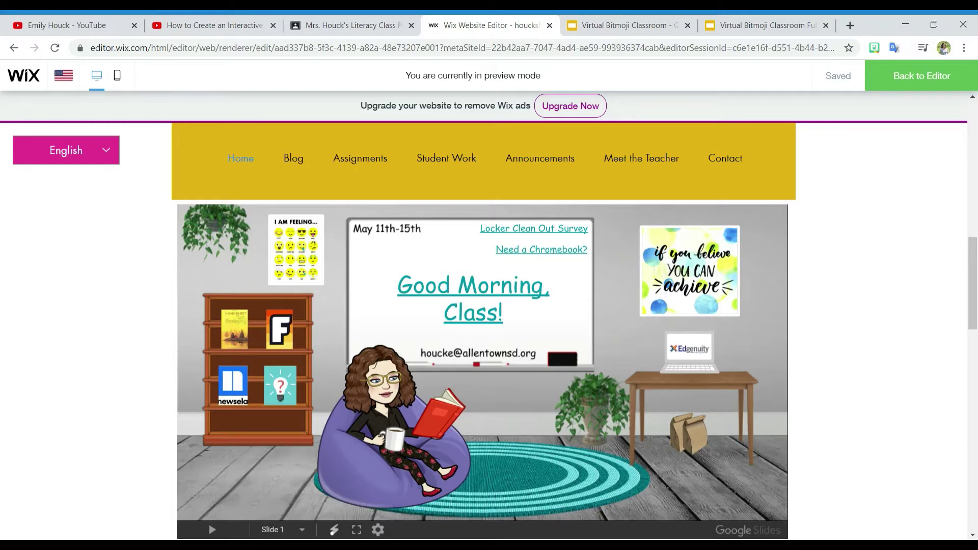
scroll(482, 357, down, 1)
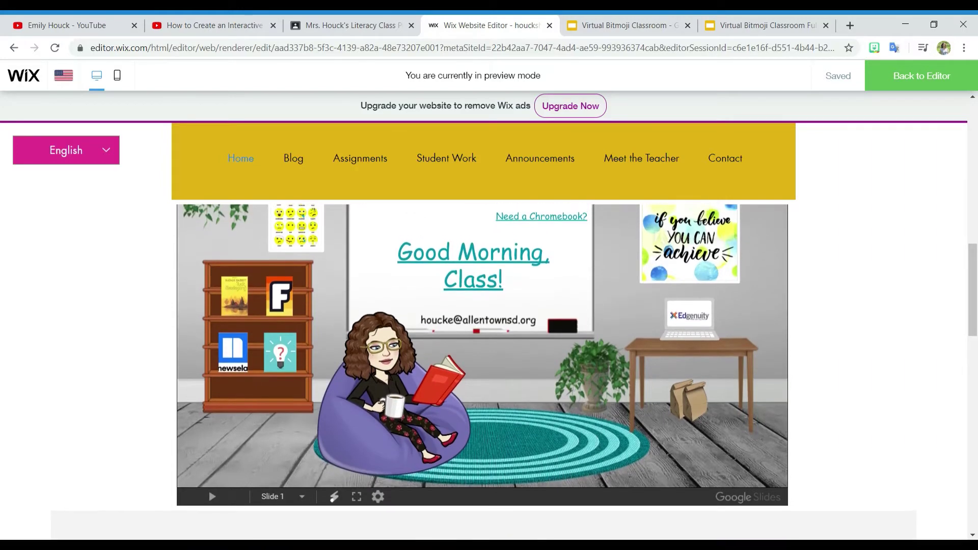
scroll(643, 230, up, 2)
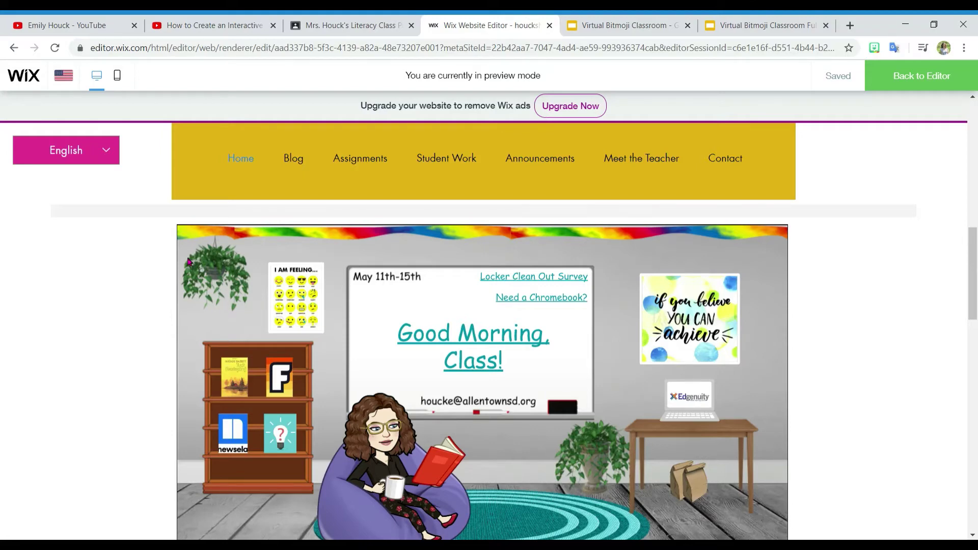
click(209, 25)
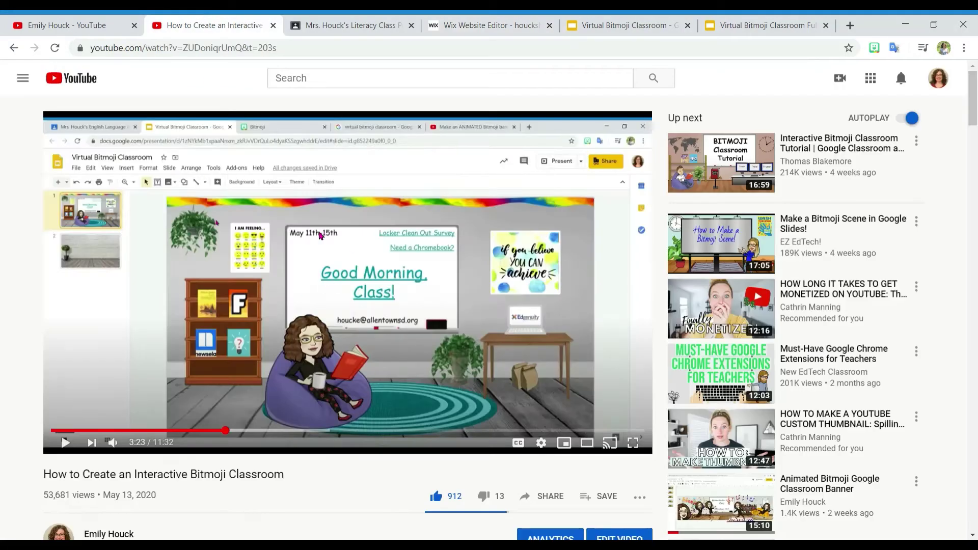
click(615, 20)
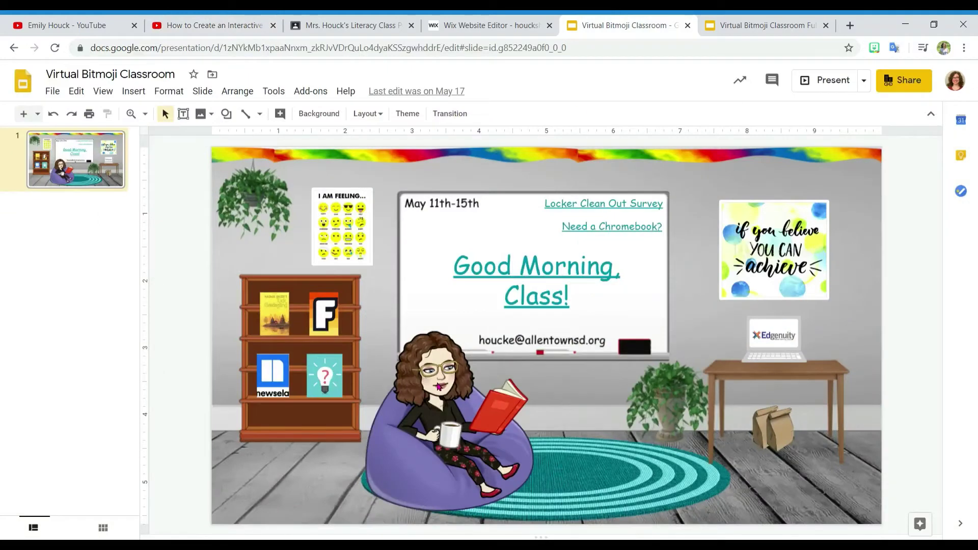
Check the yellow book's link on the slide, test it in the Wix preview, close the opened video page and return to the slides
click(282, 330)
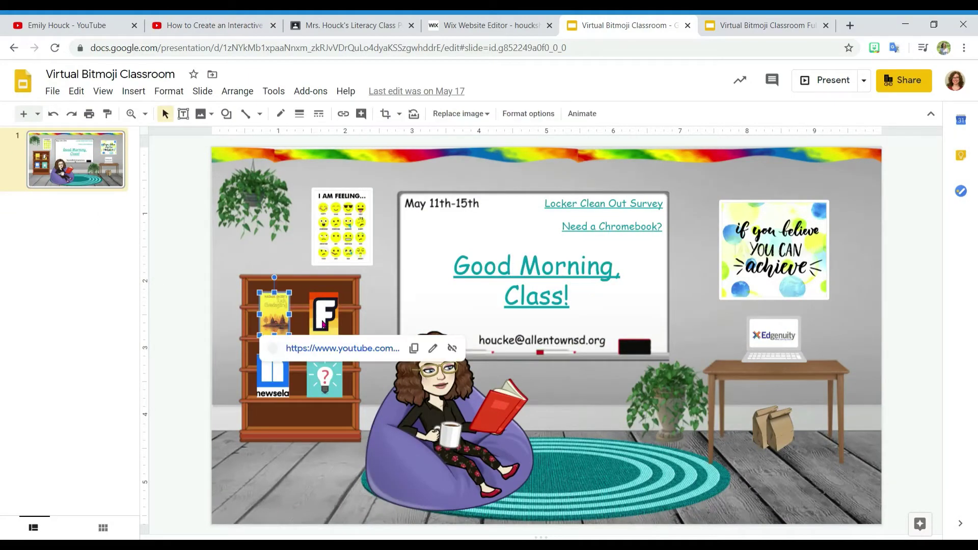
click(474, 25)
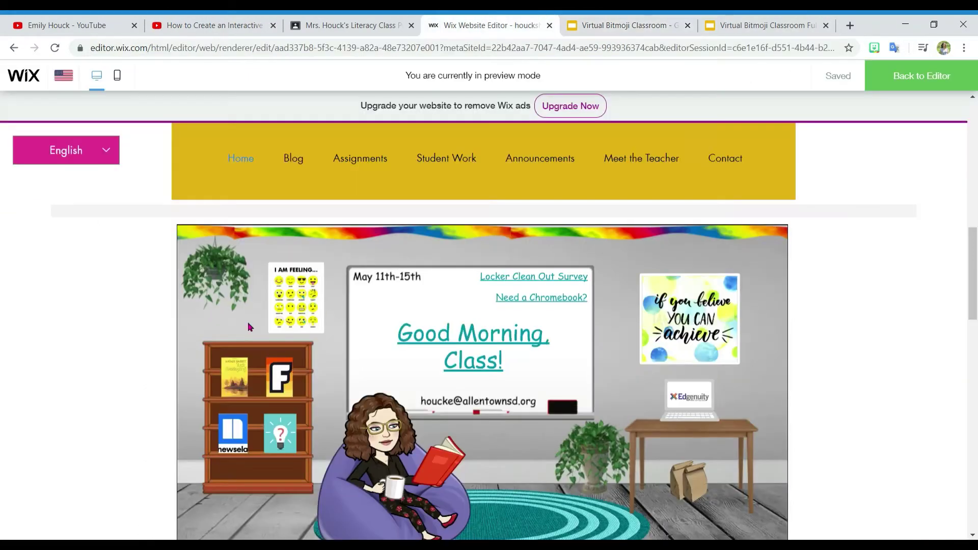
click(236, 377)
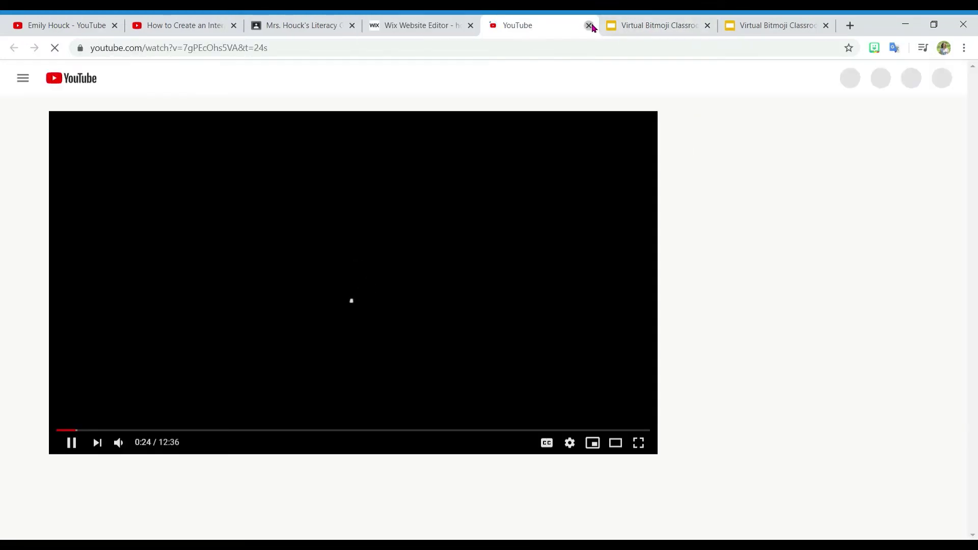
click(589, 25)
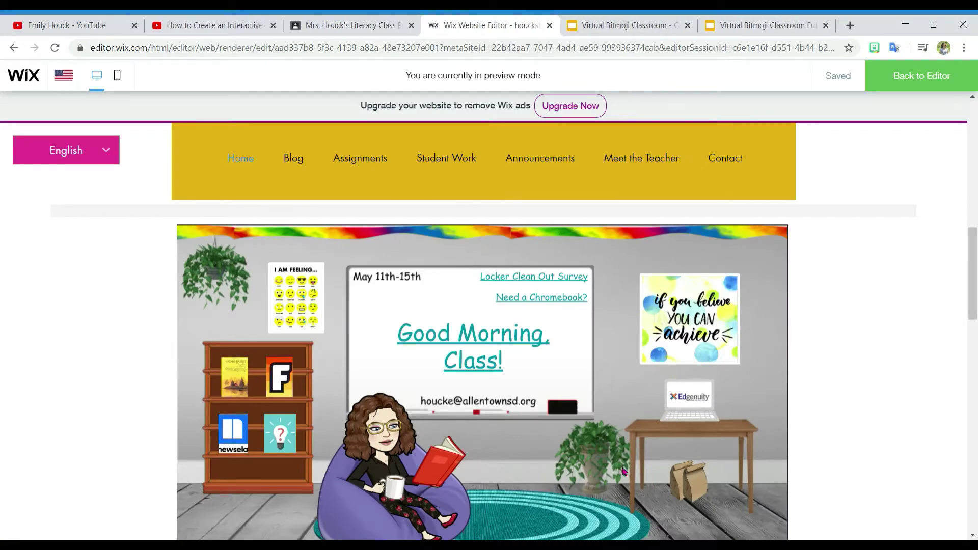
click(619, 23)
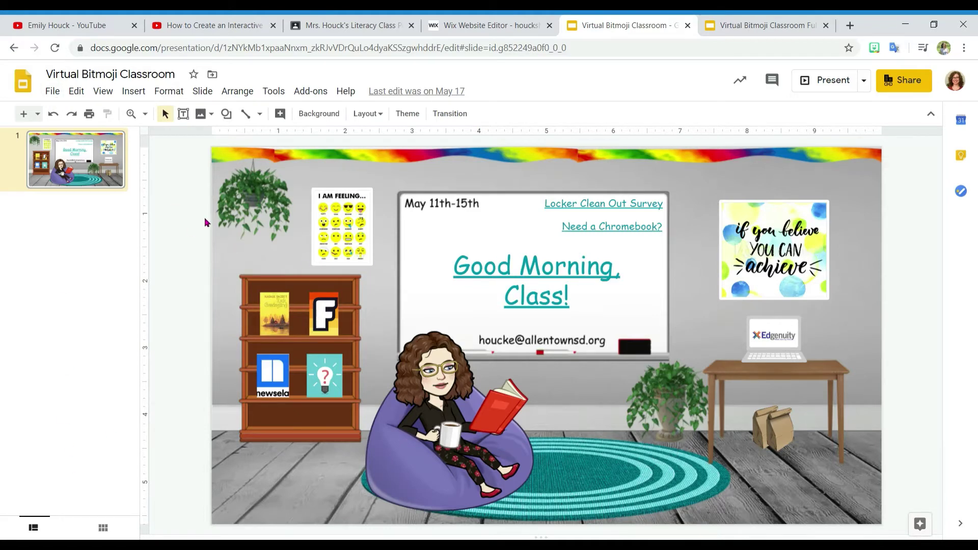
Return to the Wix Home page and add a single Video Upload player over the embedded classroom
click(494, 23)
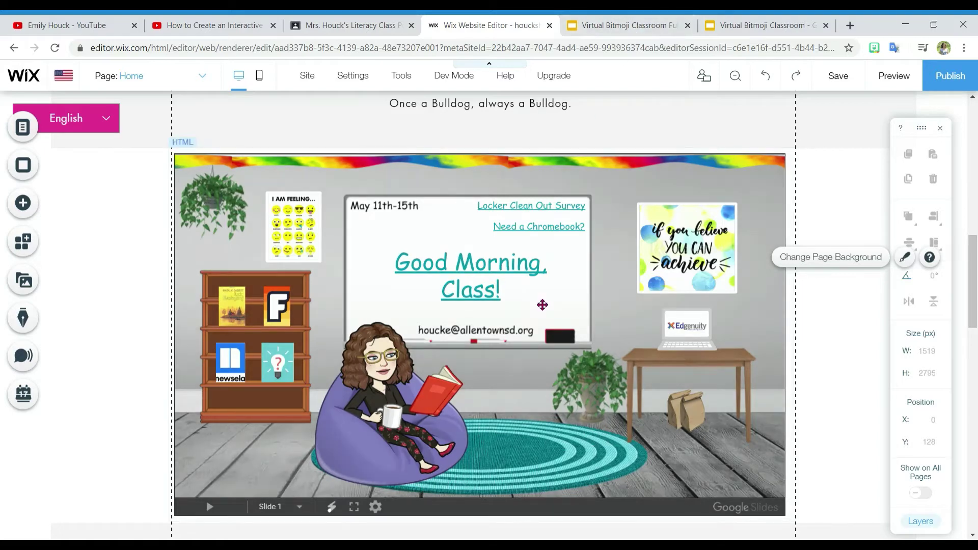
click(29, 206)
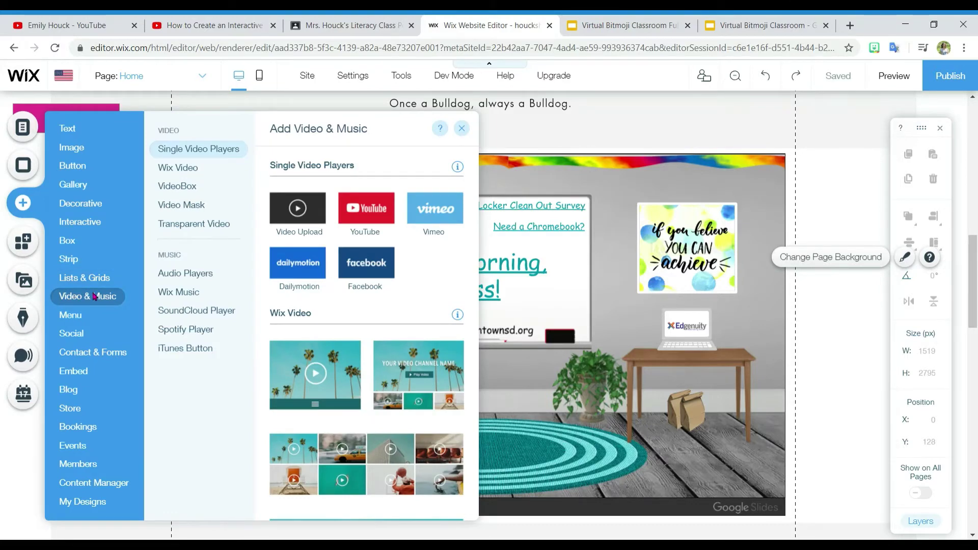
click(318, 208)
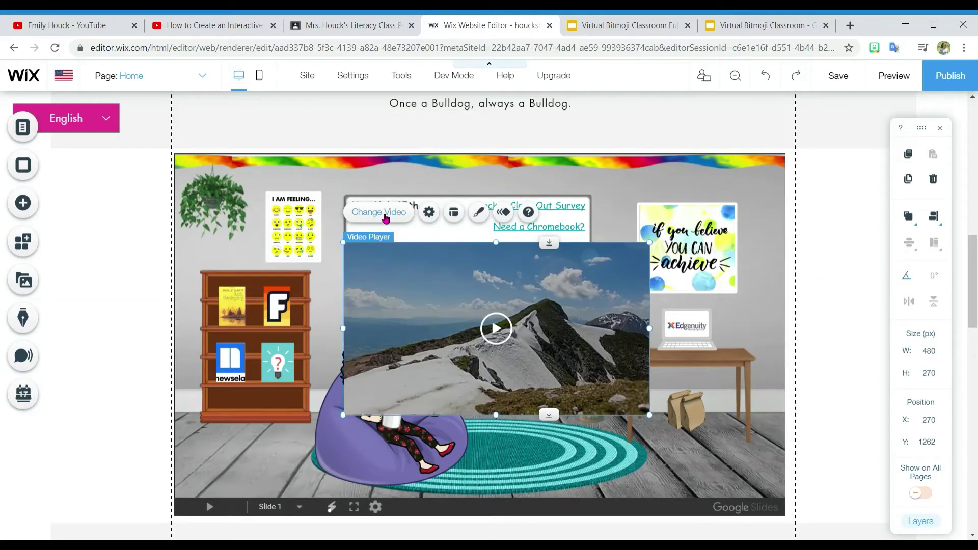
Replace the player's placeholder clip with the site file Welcome for virtual bitmoji classroom.mp4 and close the video settings
click(429, 212)
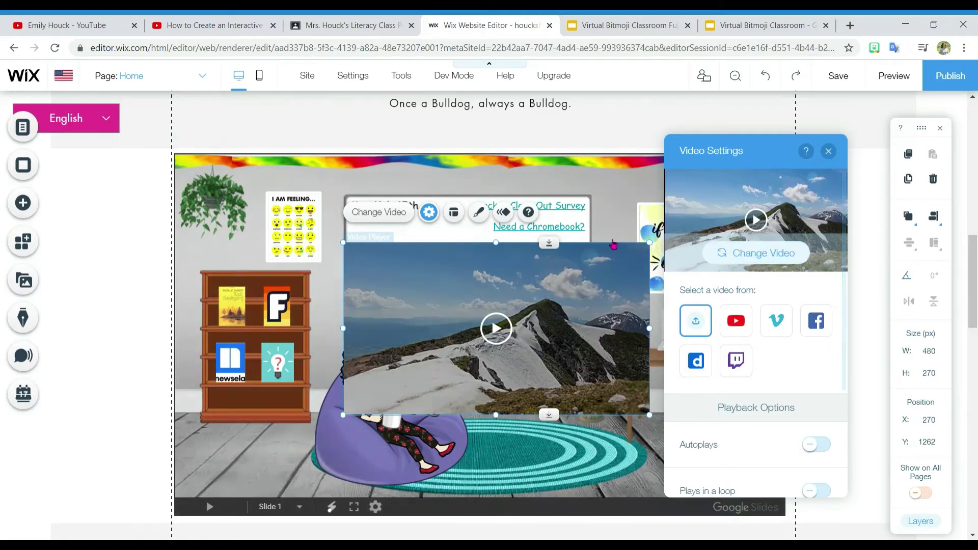
click(784, 251)
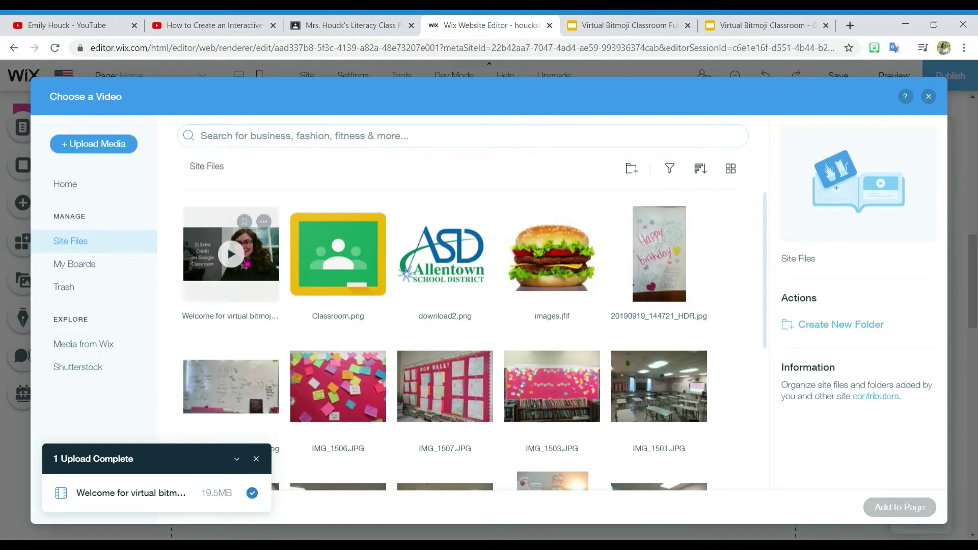
click(252, 273)
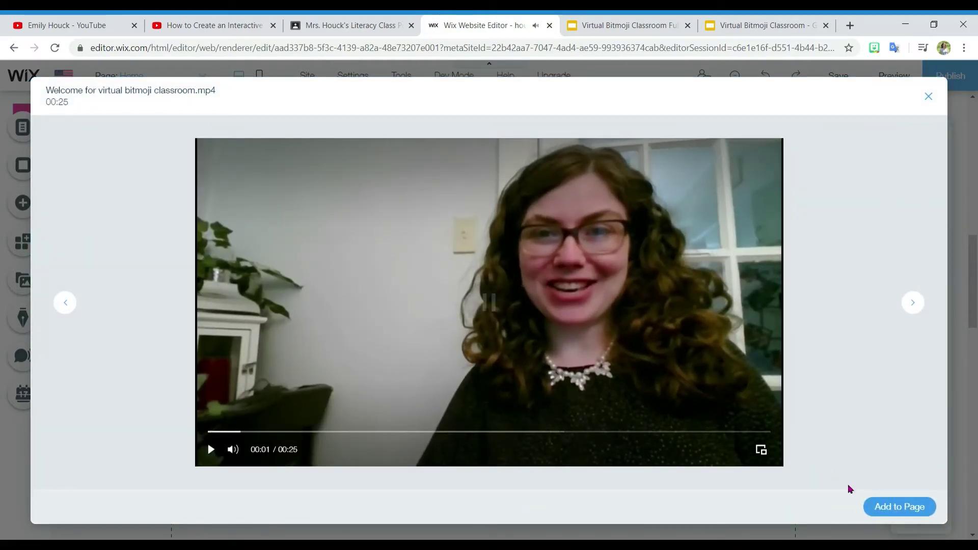
click(888, 508)
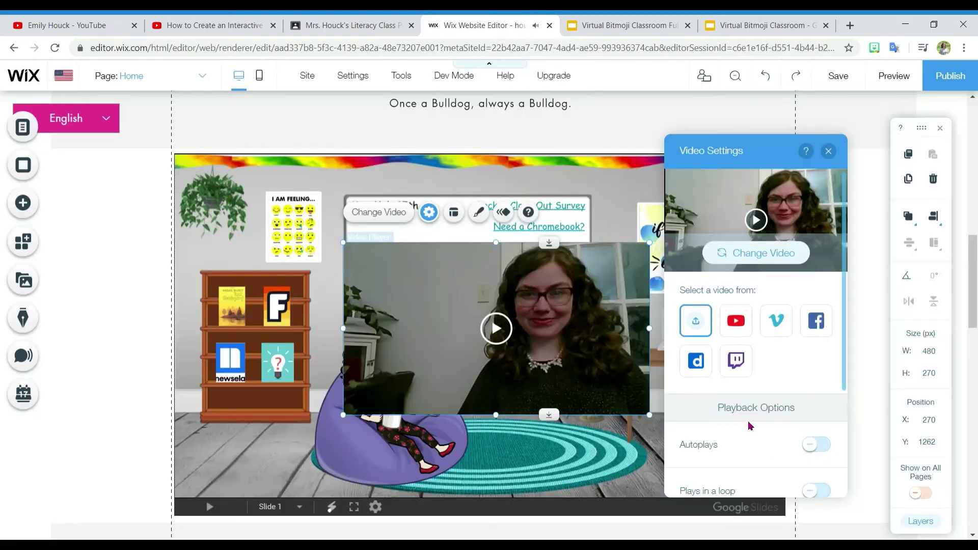
click(829, 151)
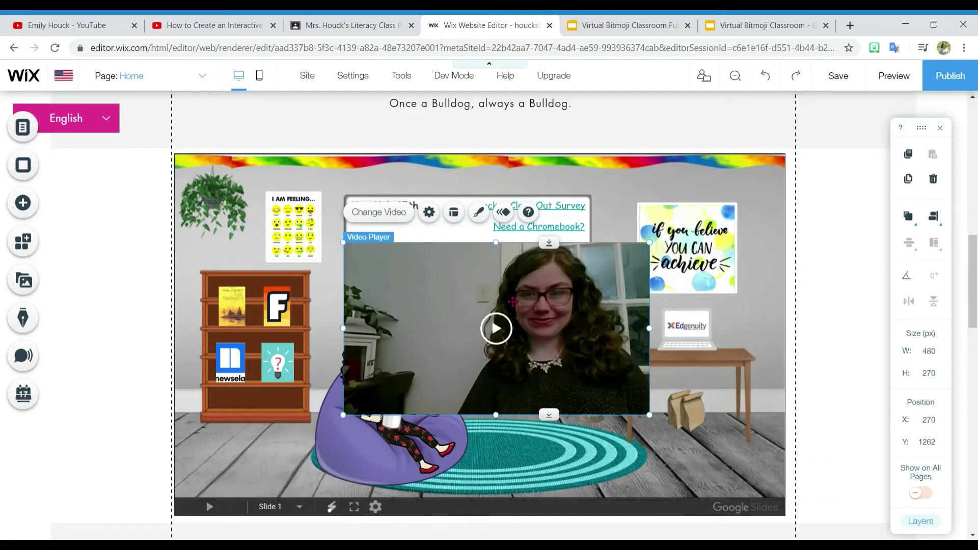
Shrink the video player to 320 by 180 px, place it on the classroom whiteboard, and turn on Autoplays in its playback options
drag(457, 299, 453, 300)
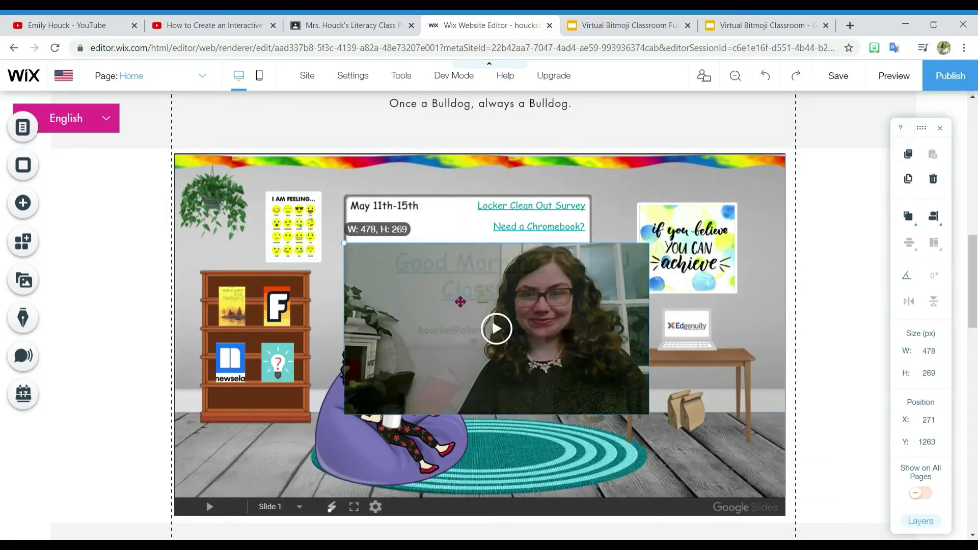
drag(533, 346, 448, 275)
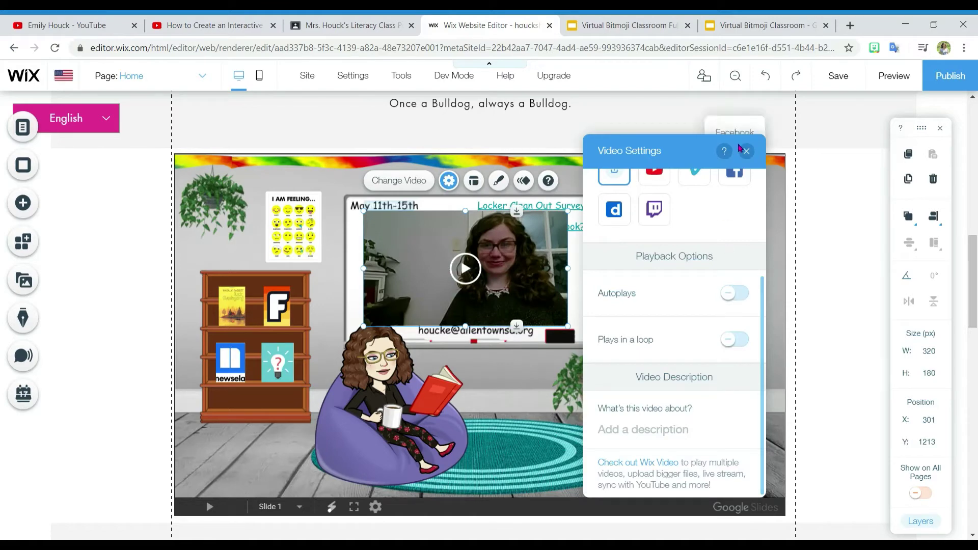
scroll(732, 298, up, 3)
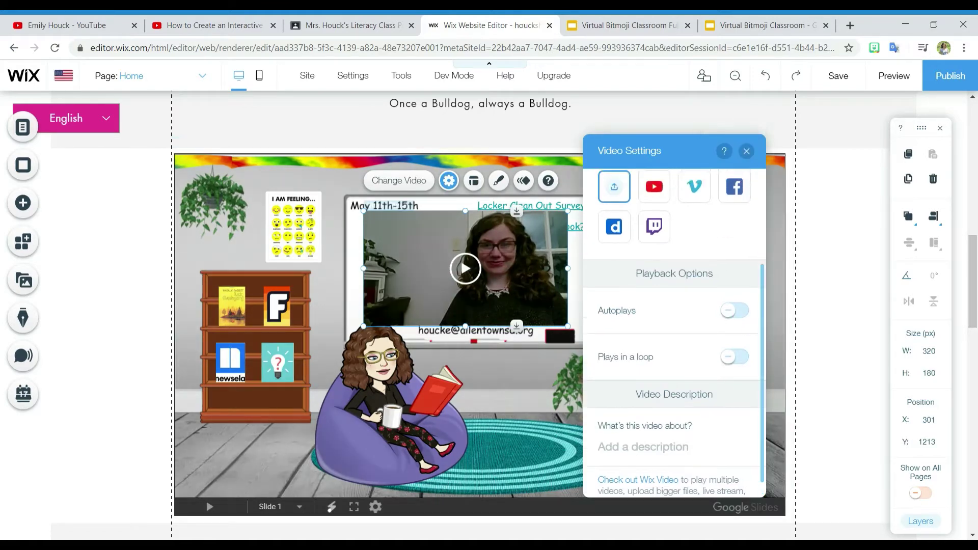
scroll(728, 296, down, 3)
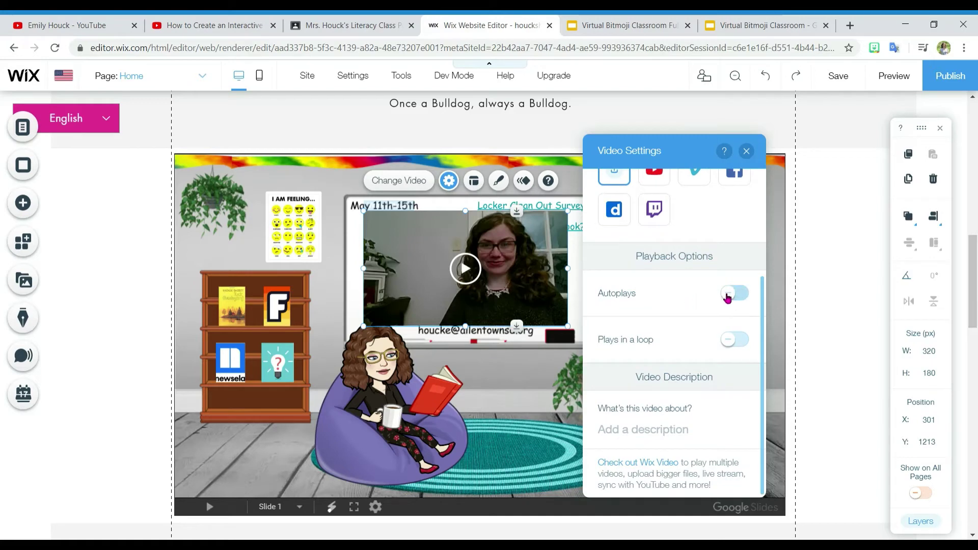
click(730, 294)
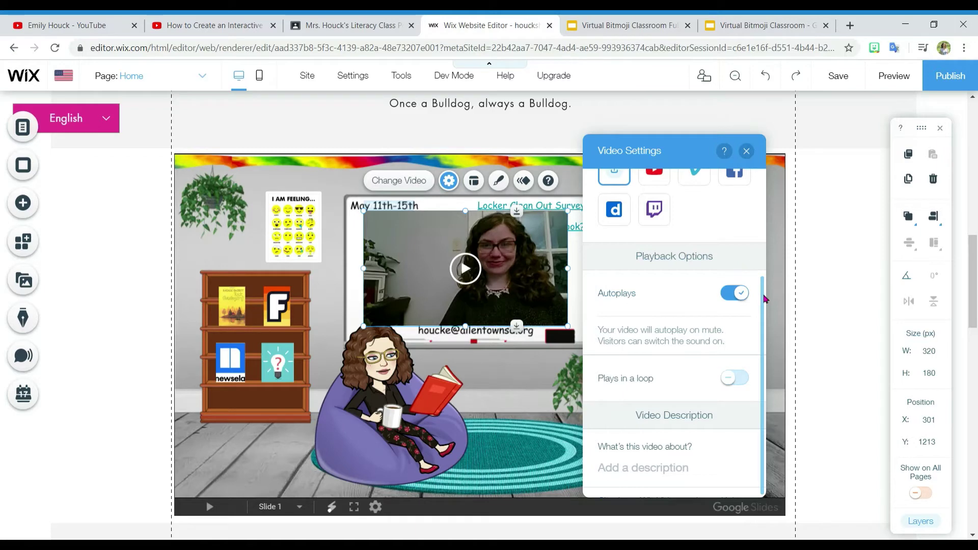
scroll(764, 299, up, 2)
click(747, 150)
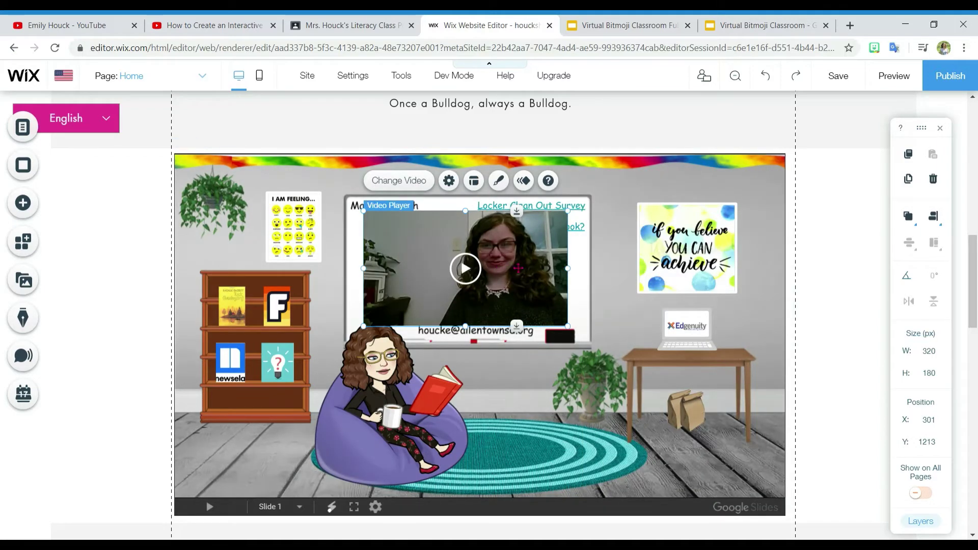
Shift the video player sideways to X 316 on the whiteboard and try its playback in the site preview
drag(518, 269, 528, 269)
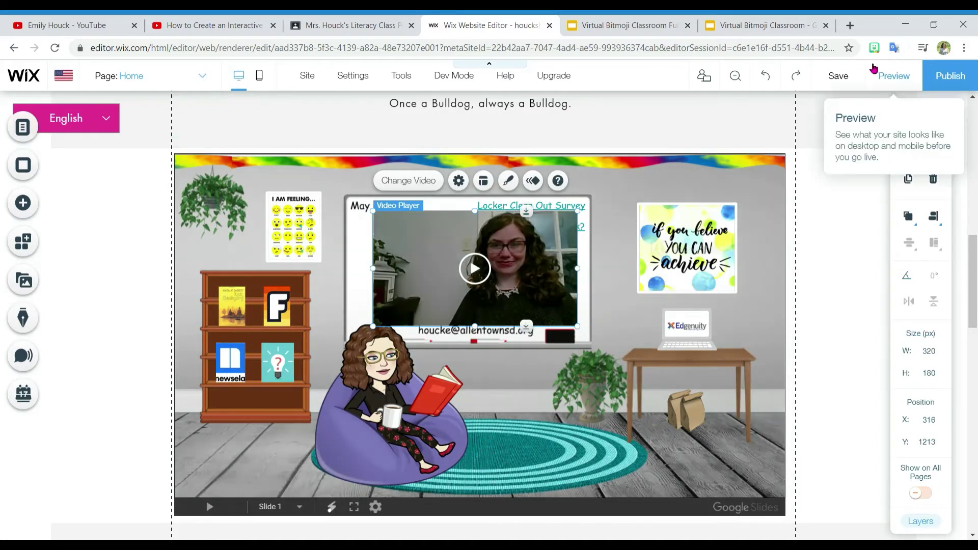
click(902, 75)
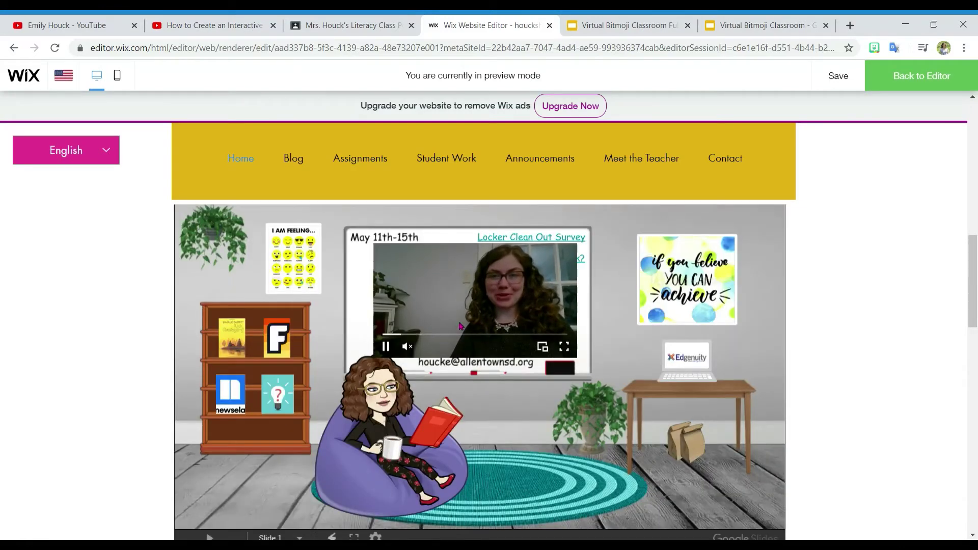
click(407, 346)
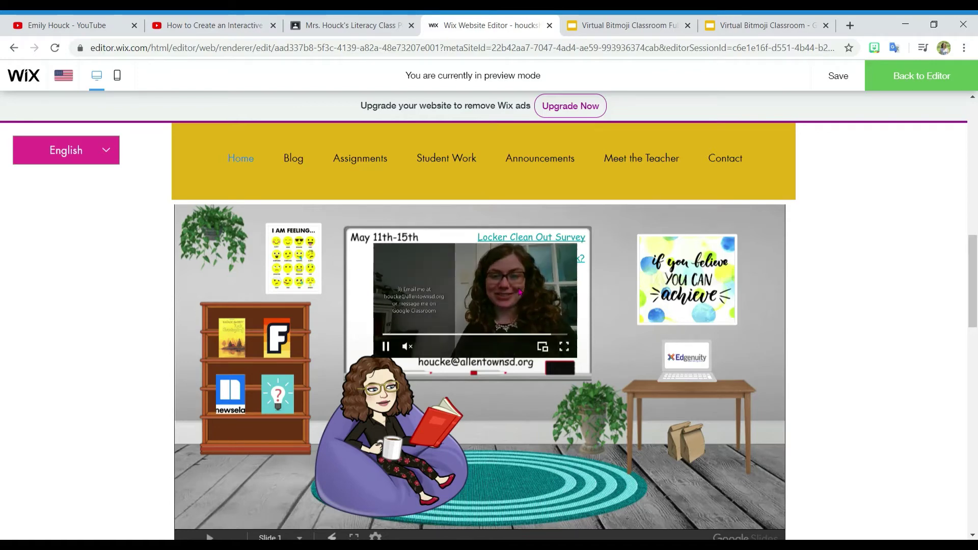
click(490, 293)
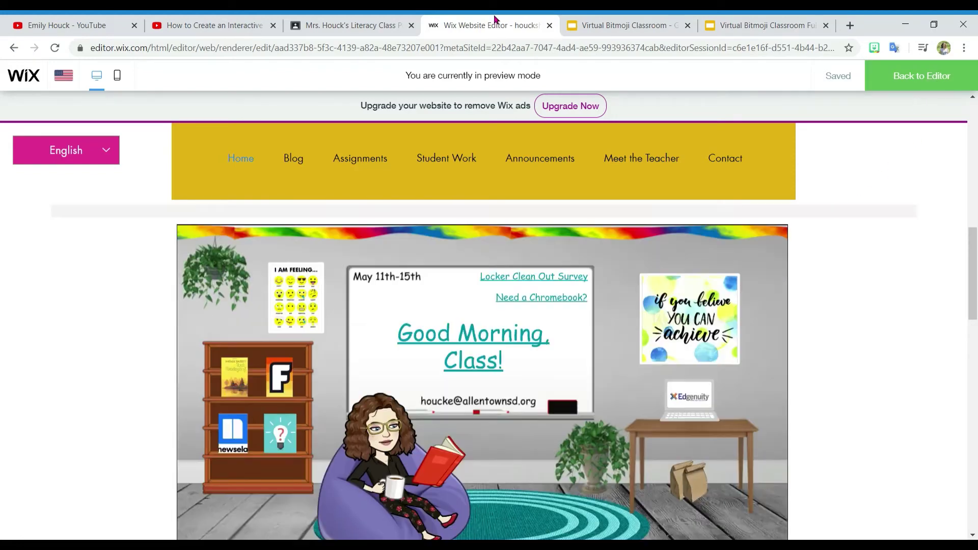
Review the embedded single-slide classroom in the Wix preview, then examine the first two slides of the Virtual Bitmoji Classroom Full presentation
mouse_move(975, 245)
mouse_down()
mouse_move(974, 276)
mouse_move(974, 248)
mouse_move(975, 258)
mouse_up()
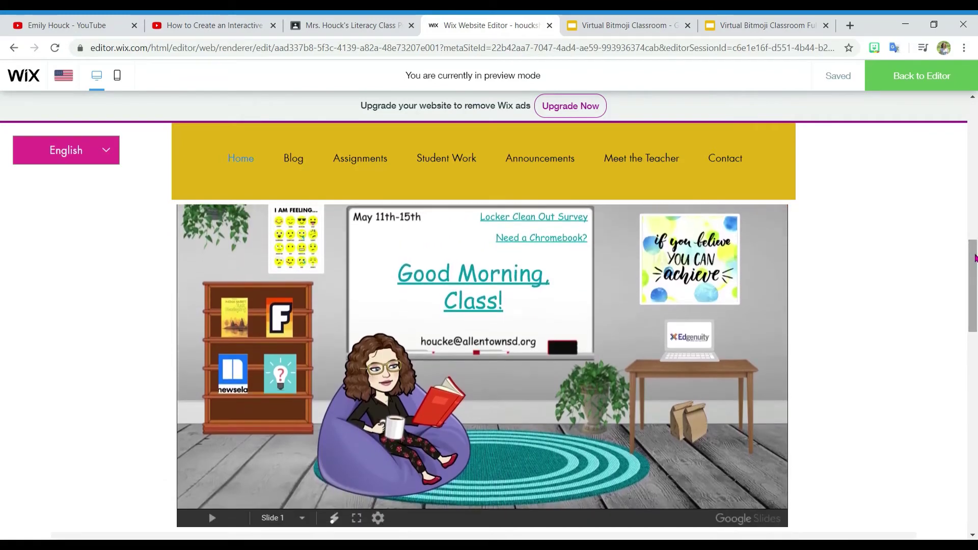
click(771, 20)
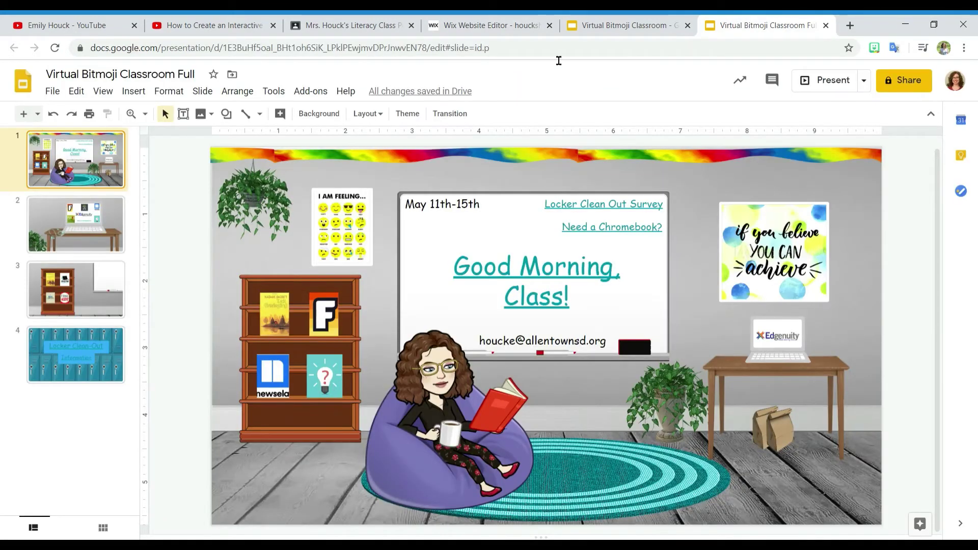
click(85, 219)
key(Up)
click(91, 228)
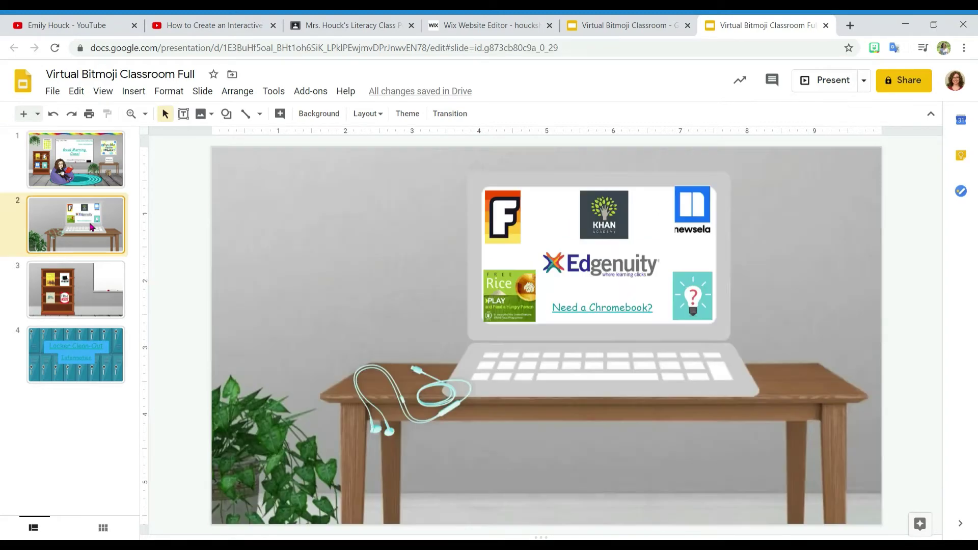
click(92, 180)
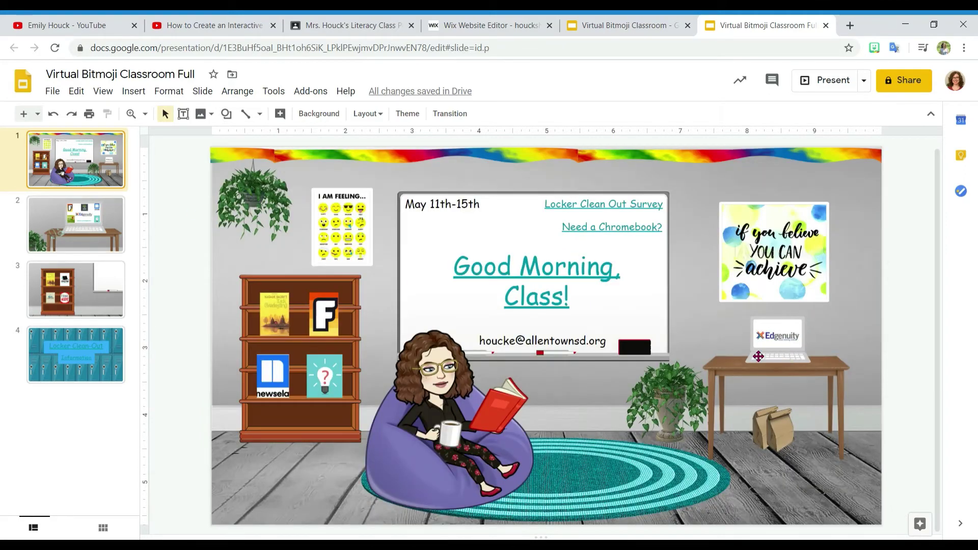
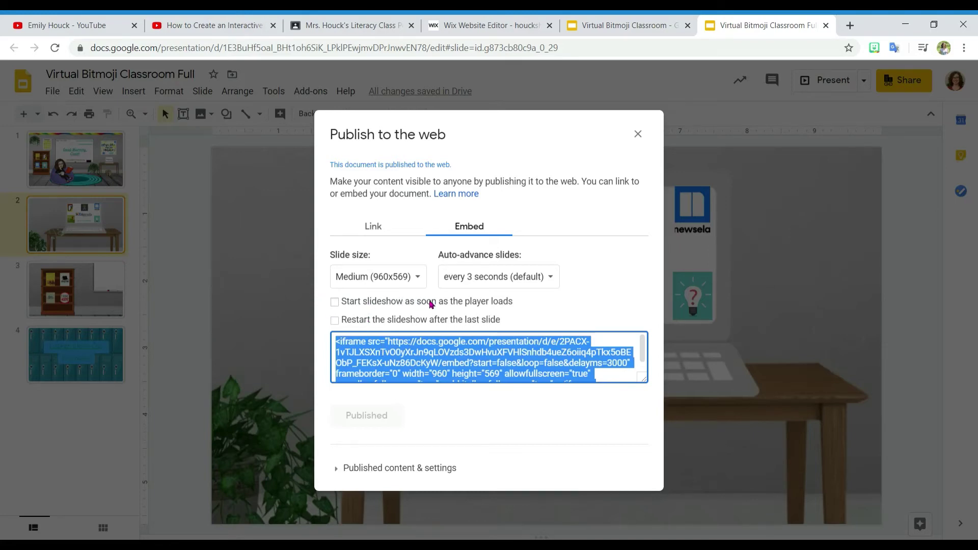
Set the embedded slideshow to start as soon as the player loads, and check the slide selector of the classroom in the Wix preview
click(335, 302)
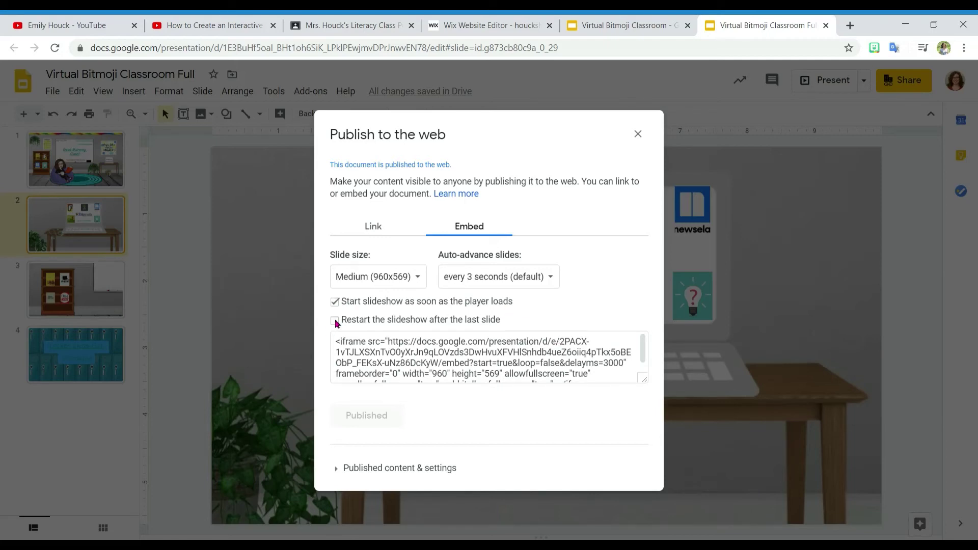
click(511, 22)
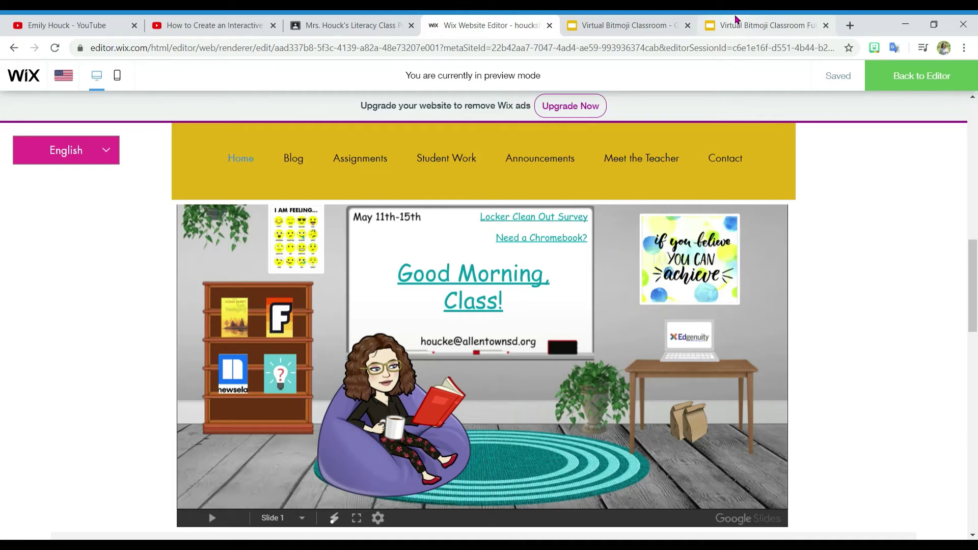
click(302, 519)
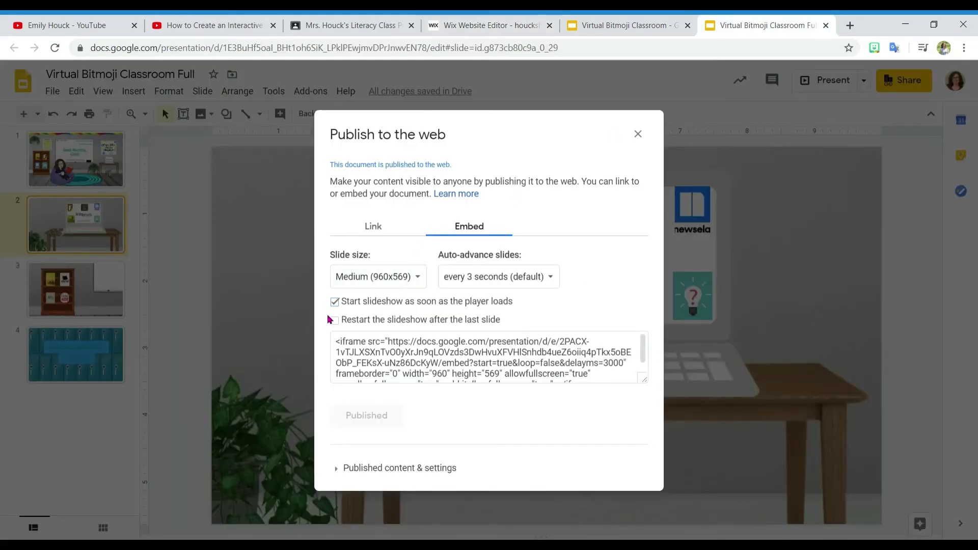
Set the published slides to auto-advance every minute and restart after the last slide, and select the updated embed code
click(555, 278)
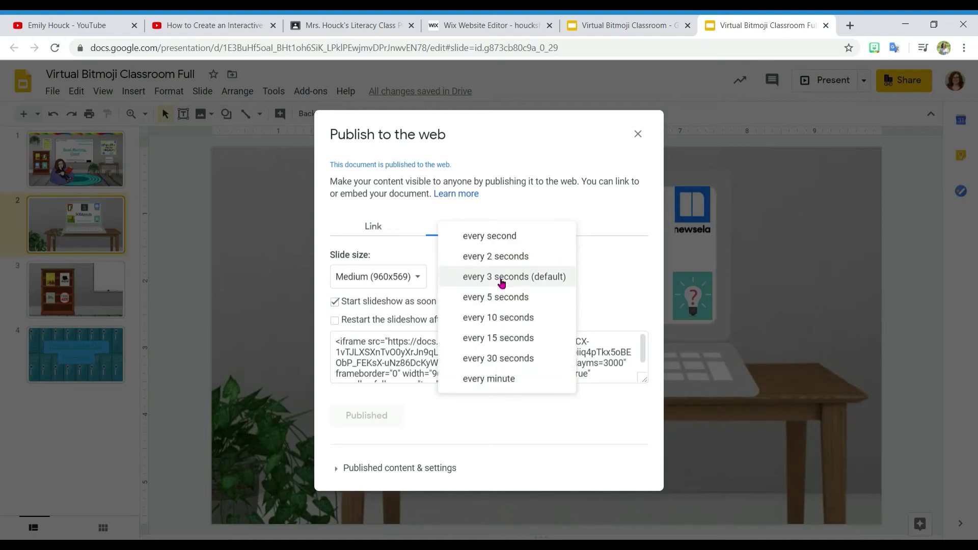
click(501, 378)
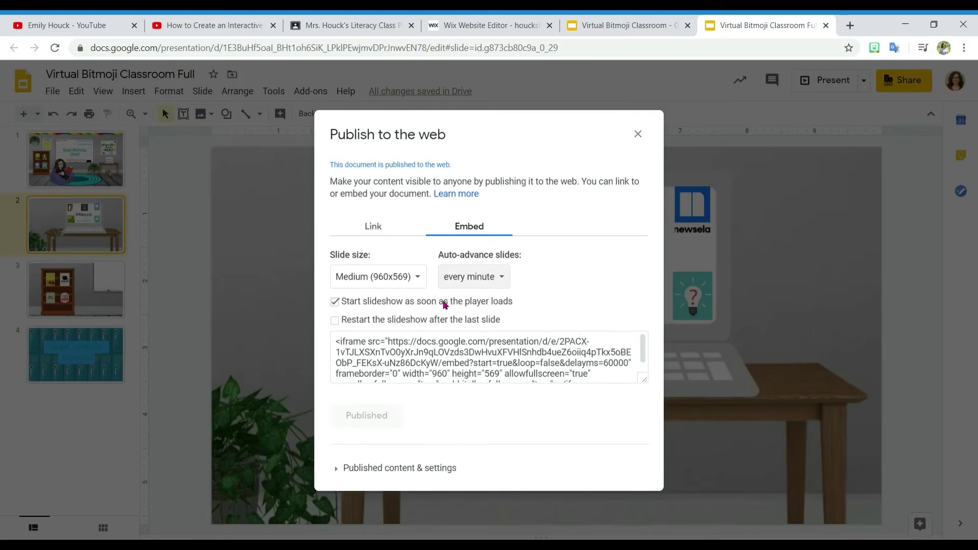
click(335, 320)
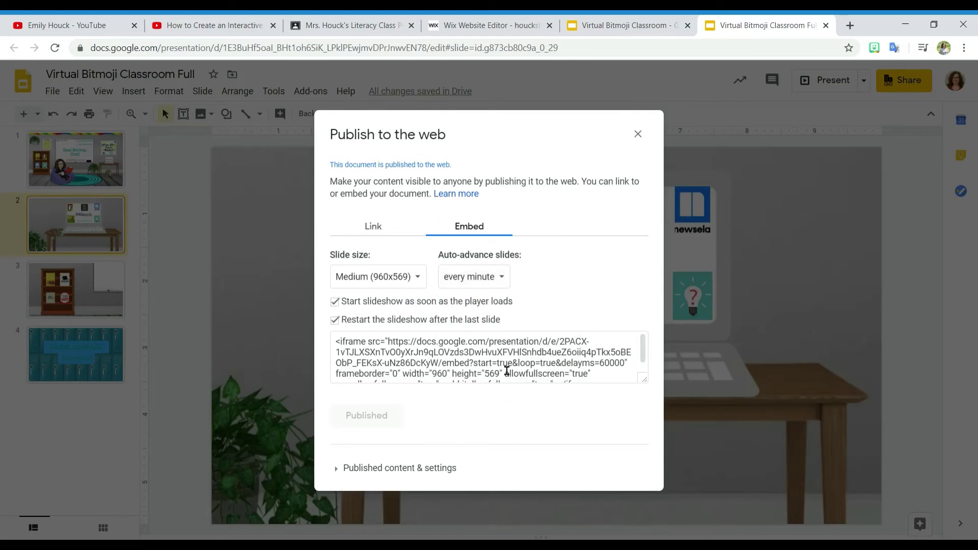
click(528, 371)
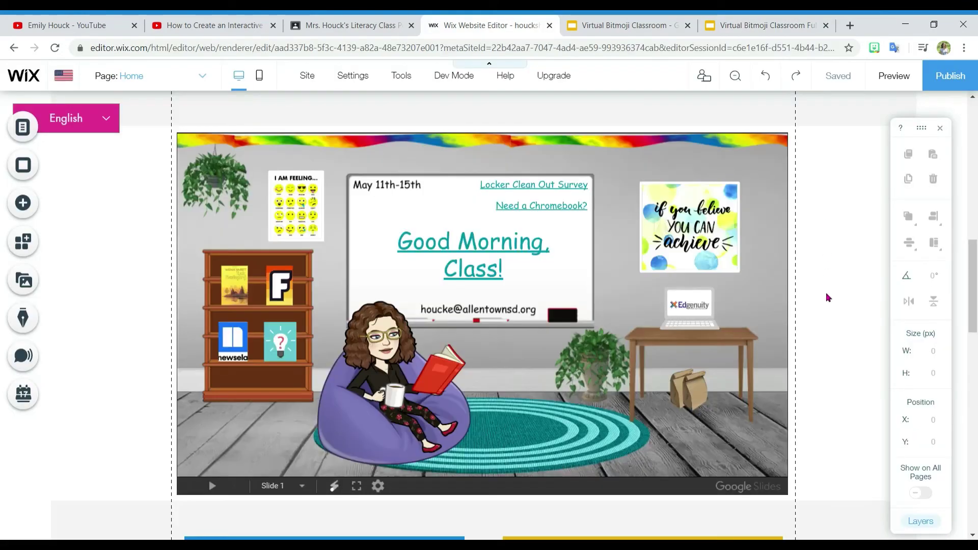
click(278, 246)
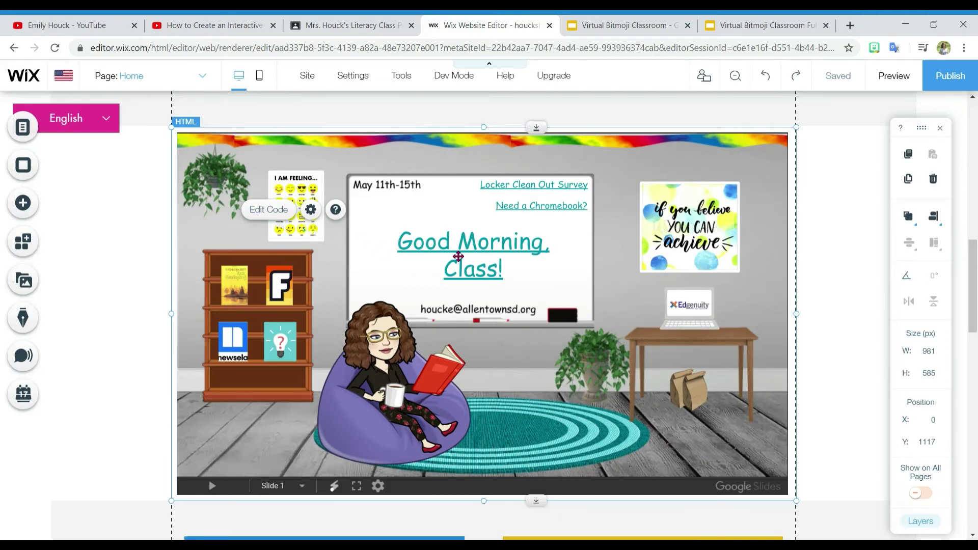
click(22, 203)
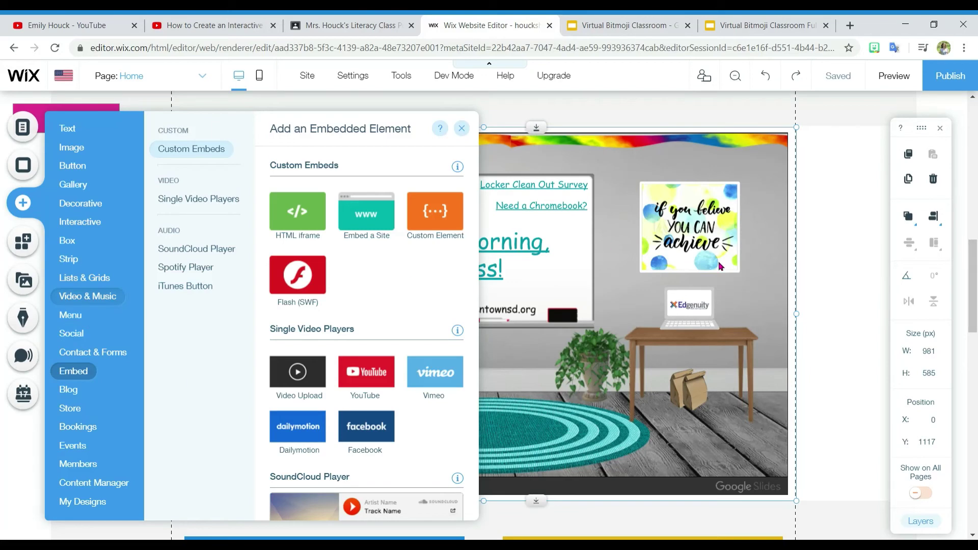
click(87, 296)
click(547, 134)
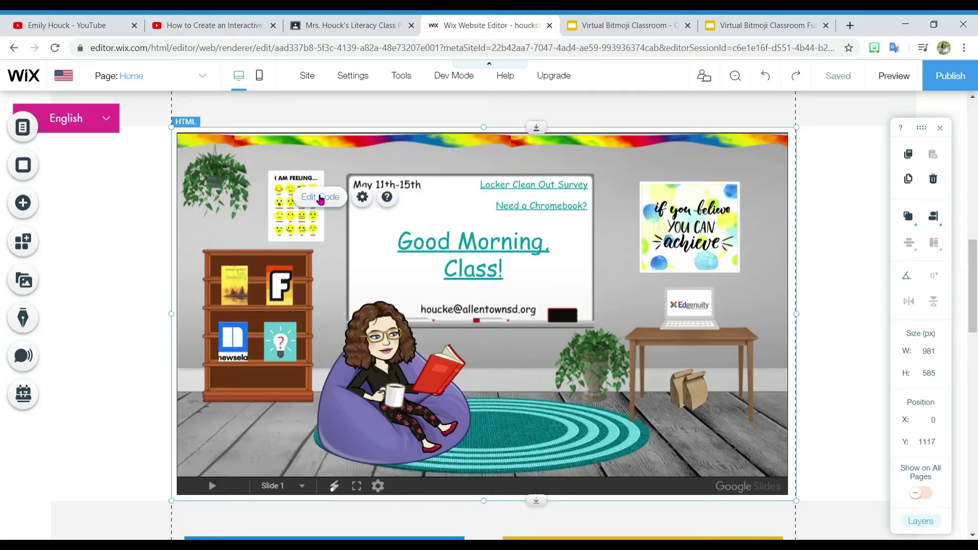
Replace the embedded classroom's HTML code in Wix with the copied auto-advance embed code and close its settings
click(362, 197)
key(BackSpace)
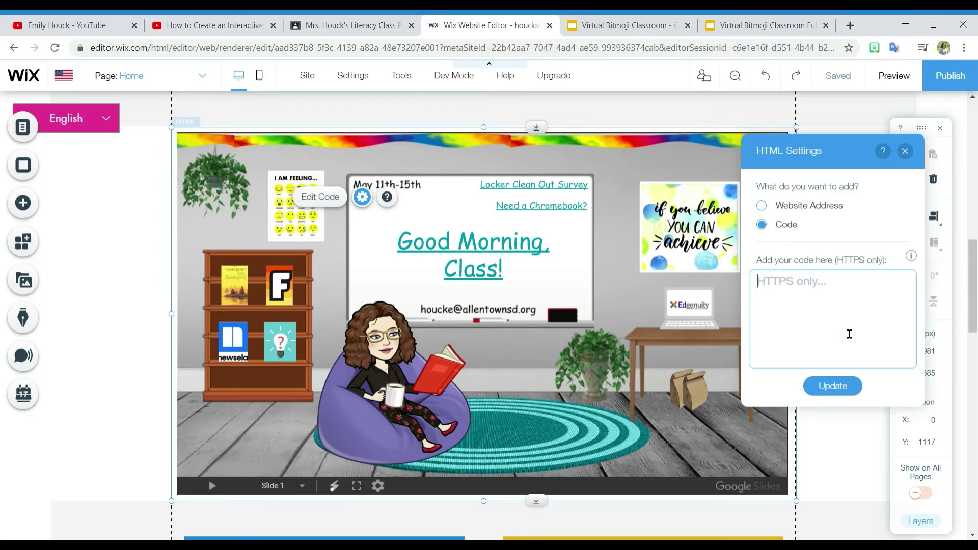
key(ctrl+v)
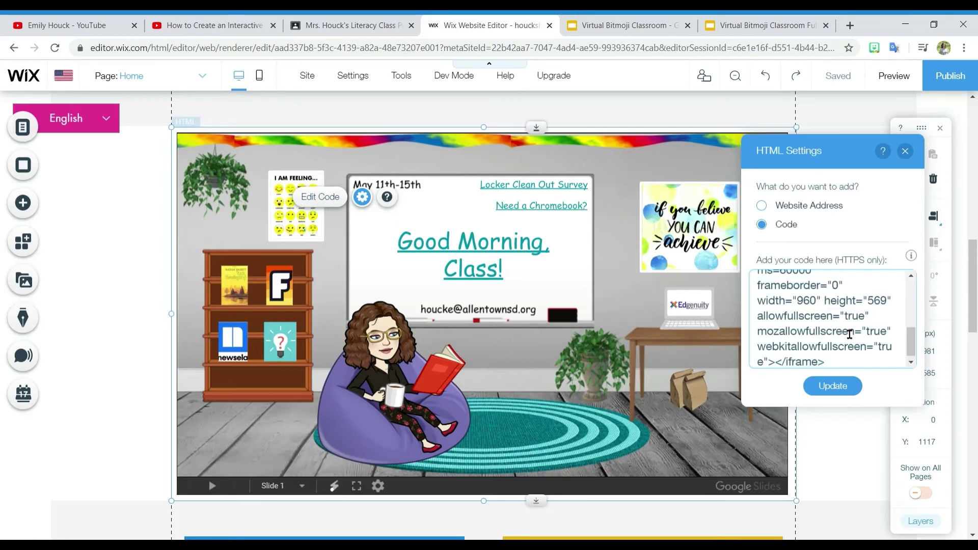
click(836, 386)
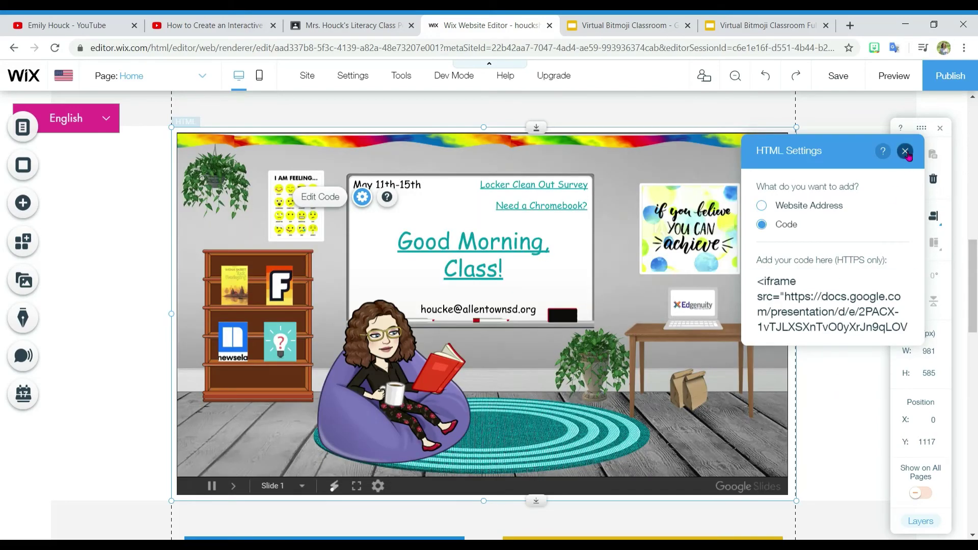
click(906, 151)
Compare the Virtual Bitmoji Classroom presentation with Virtual Bitmoji Classroom Full in Google Slides, and return to the Wix editor
click(627, 25)
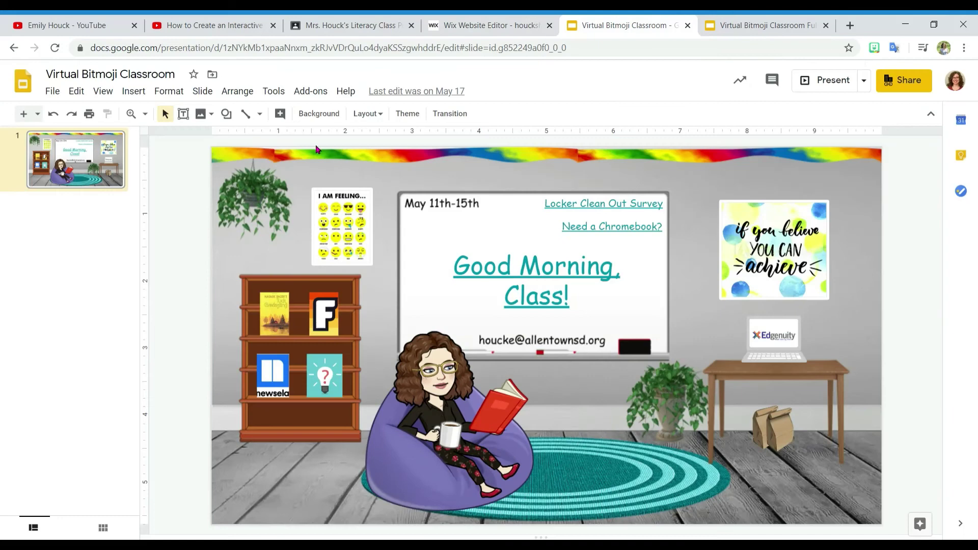
click(745, 25)
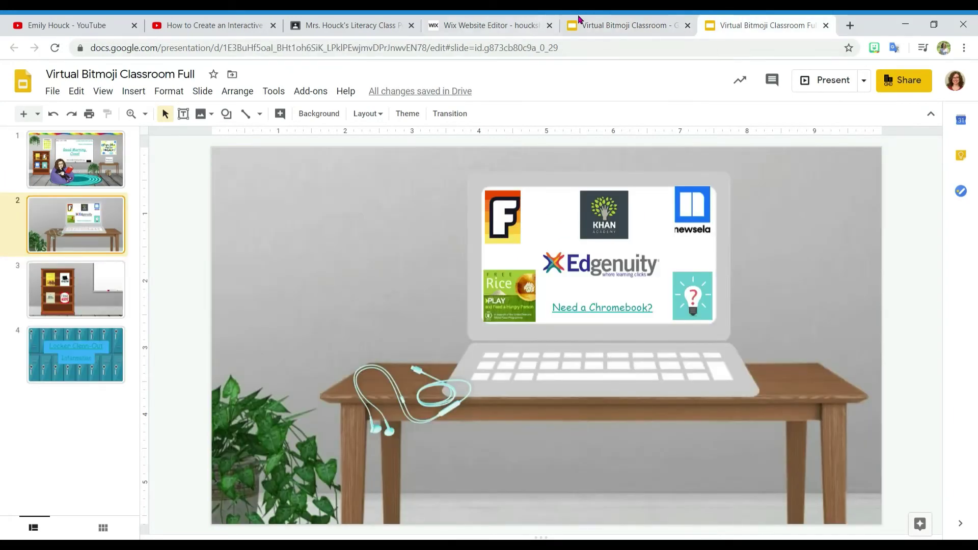
click(608, 23)
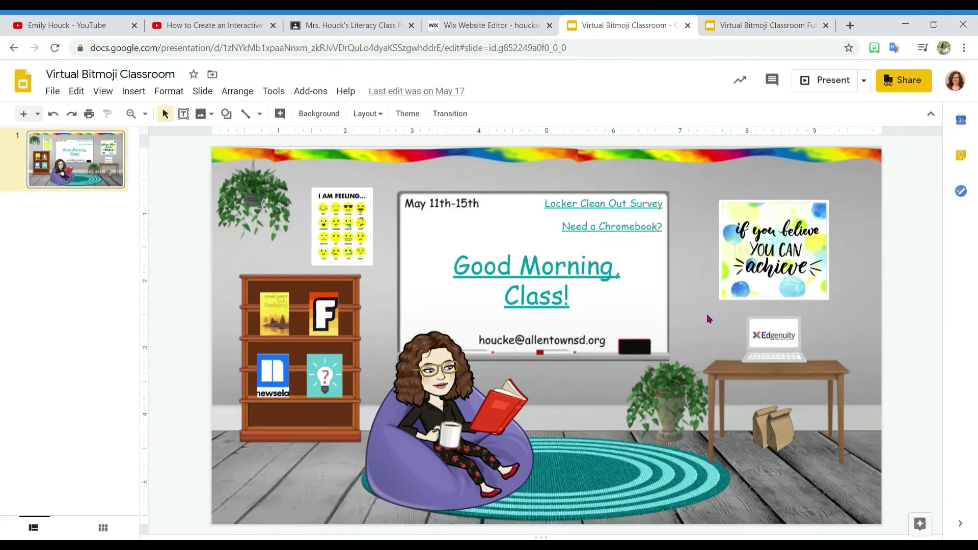
click(484, 22)
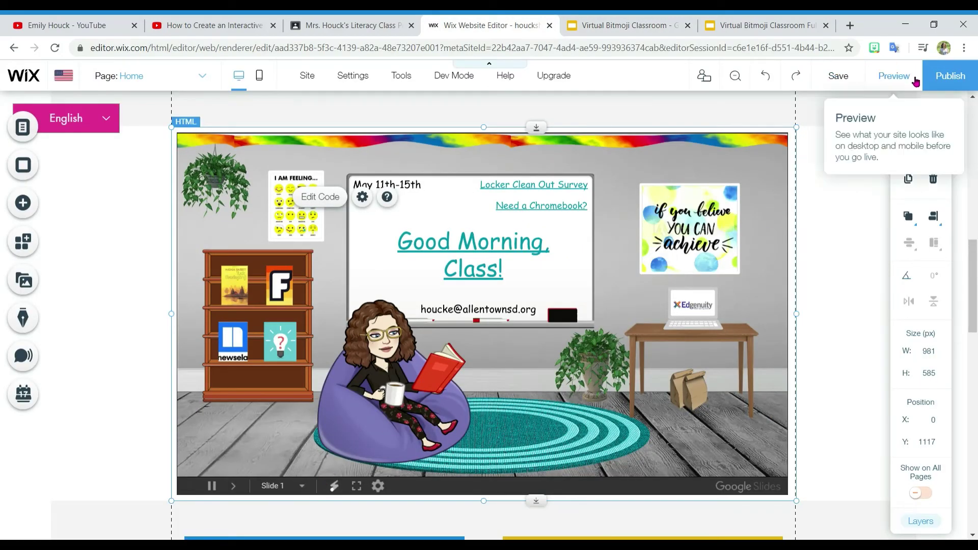
Preview the Wix site and examine the embedded classroom's slide selector and its second slide with the laptop links
click(894, 76)
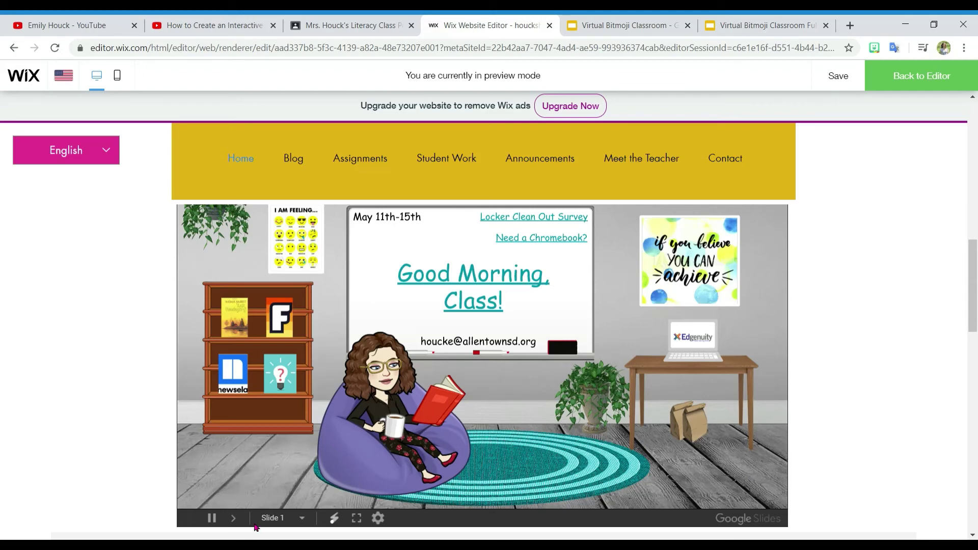
click(301, 518)
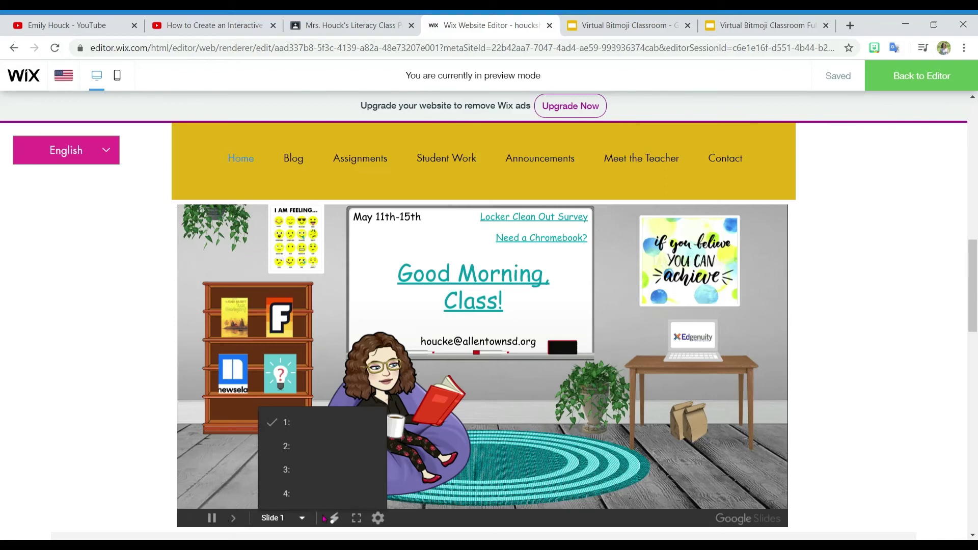
click(363, 523)
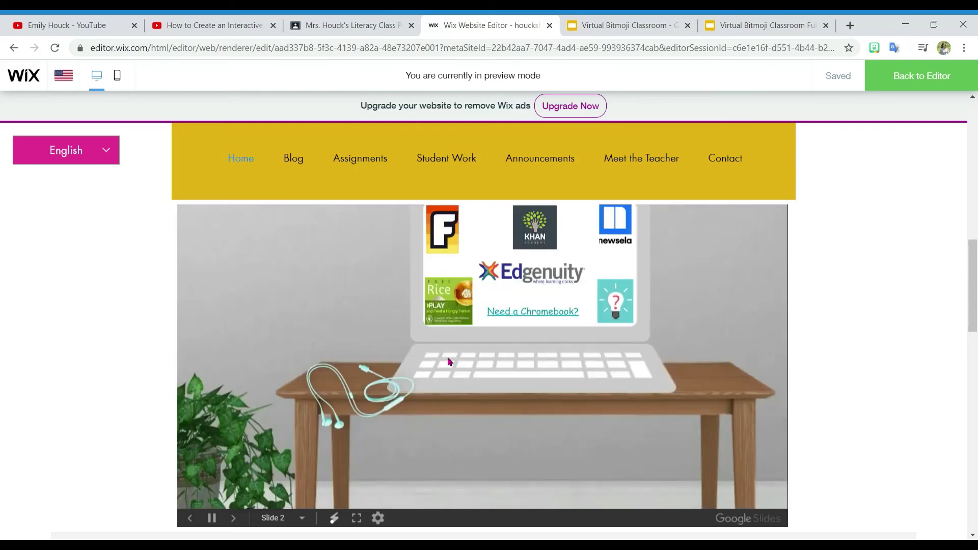
scroll(483, 367, up, 2)
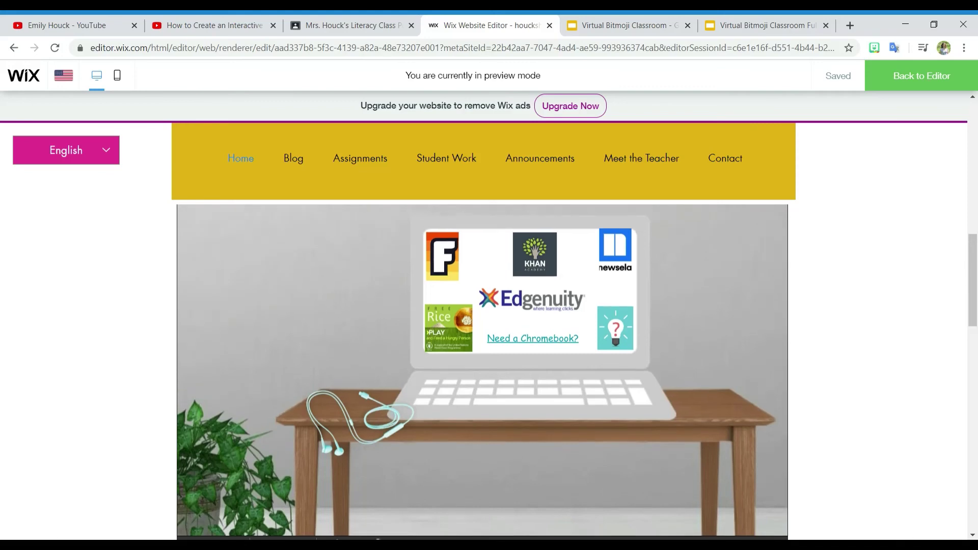
scroll(483, 367, down, 1)
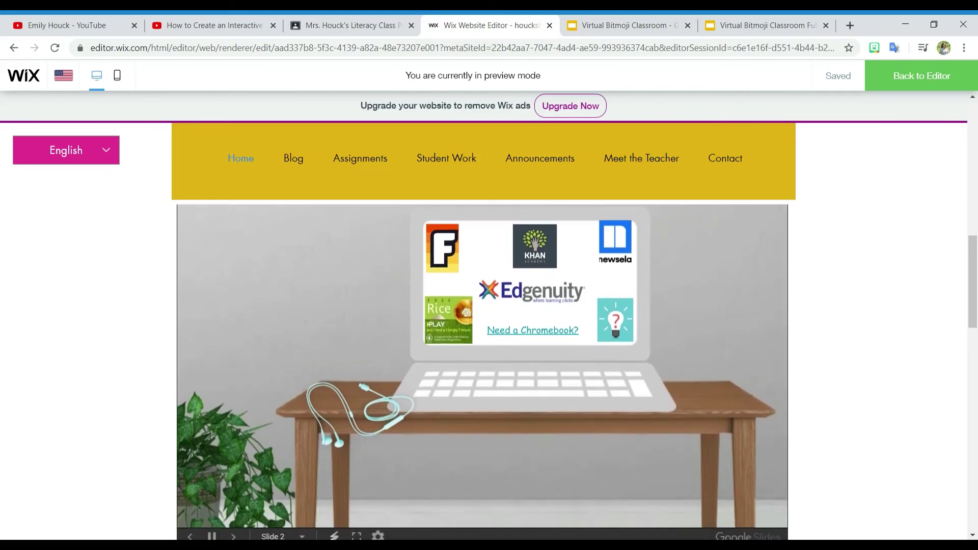
scroll(482, 367, down, 1)
scroll(482, 367, up, 2)
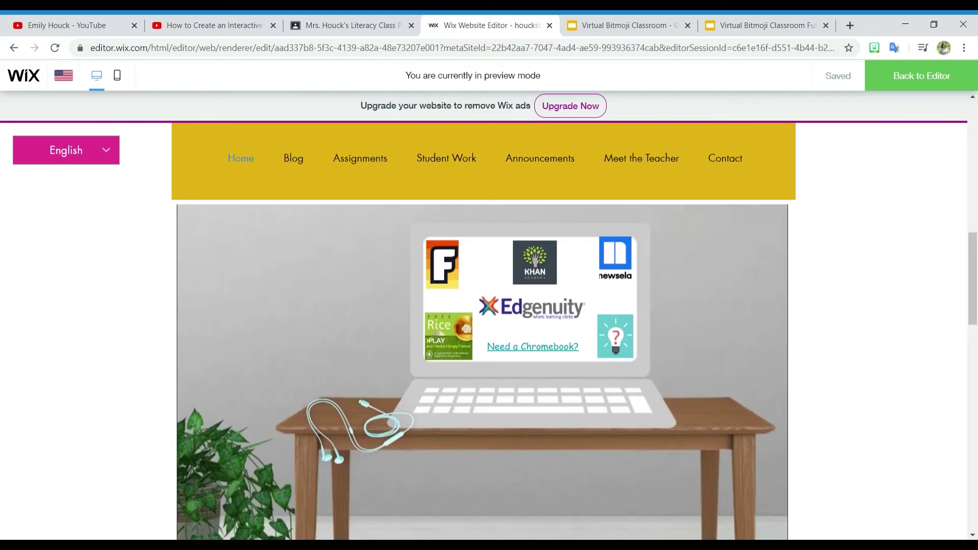
scroll(482, 366, down, 1)
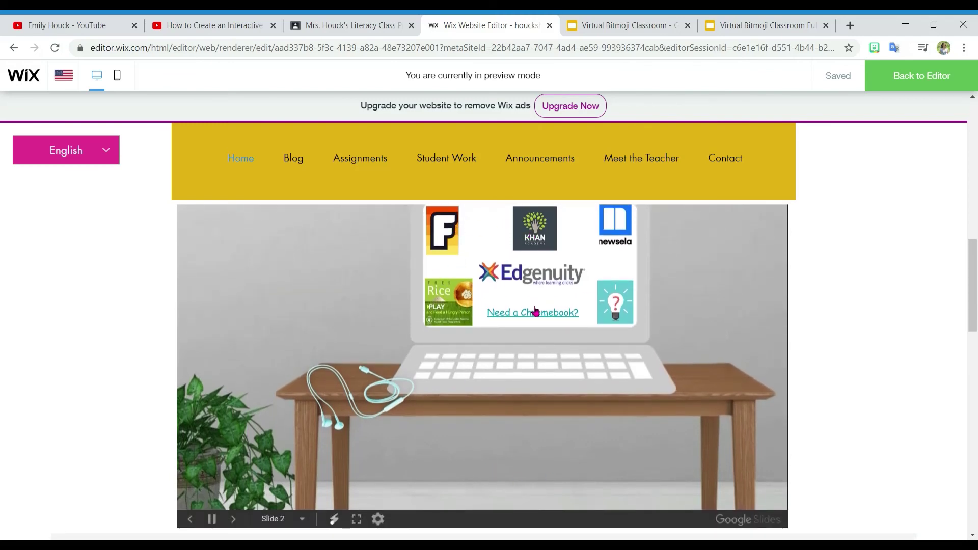
Go through slides 3 and 4 of the embedded classroom in the preview and return to slide 1
click(303, 519)
click(310, 472)
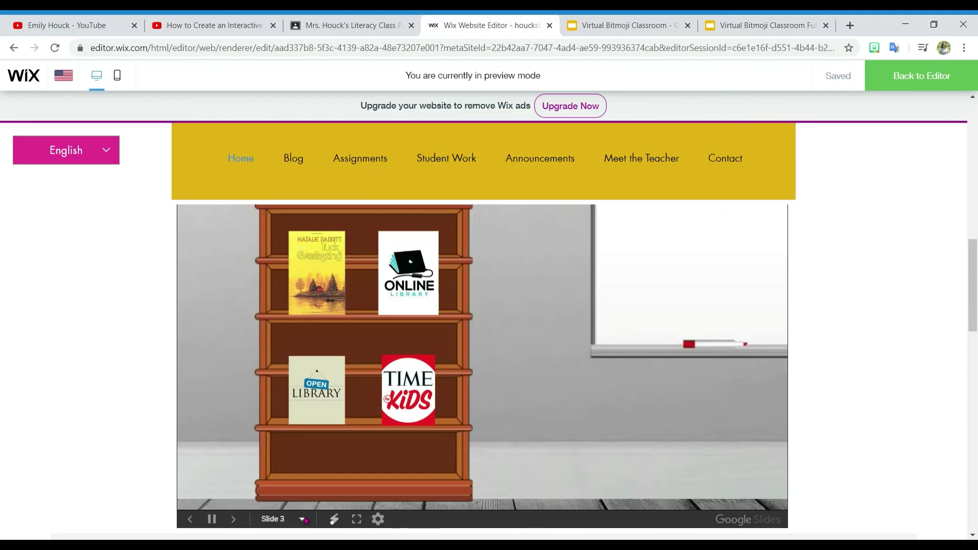
click(303, 519)
click(306, 494)
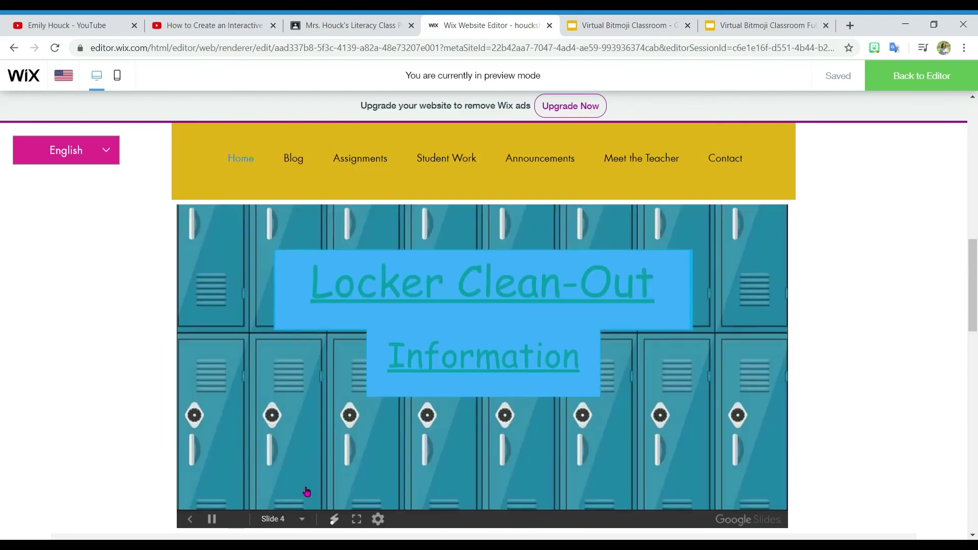
click(303, 518)
click(306, 425)
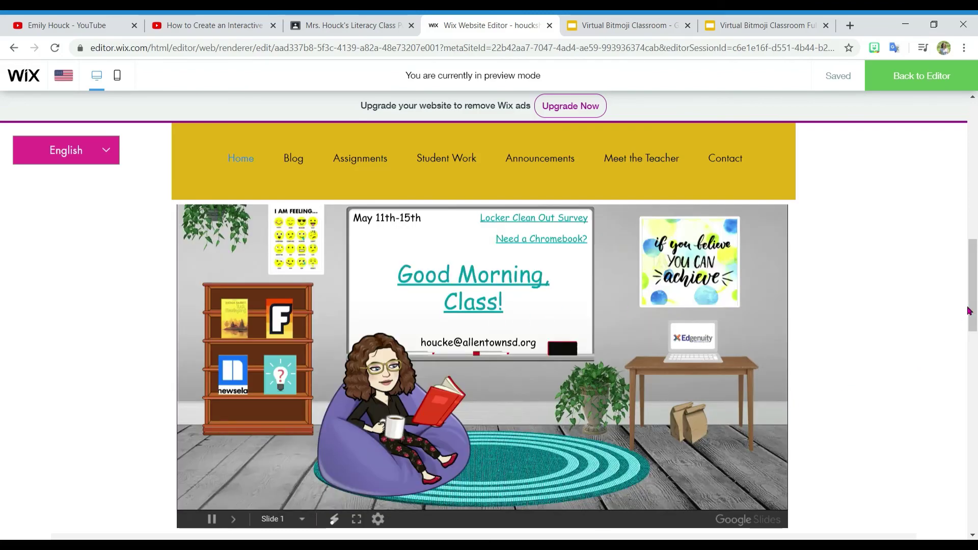
Revisit the two Bitmoji classroom presentations and the Wix preview, and view the Google Classroom stream's announcement form
click(726, 22)
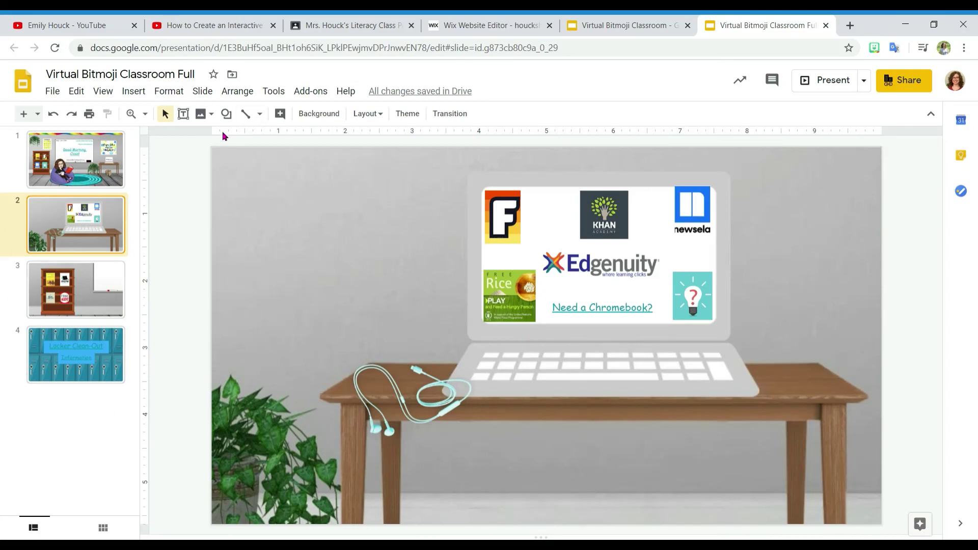
click(619, 20)
click(507, 30)
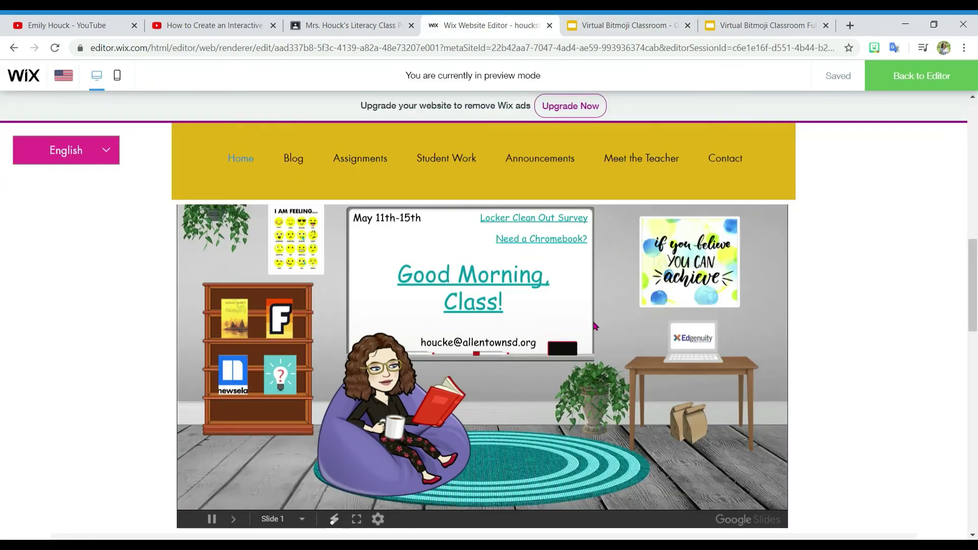
drag(973, 275, 973, 162)
key(ctrl+shift+Tab)
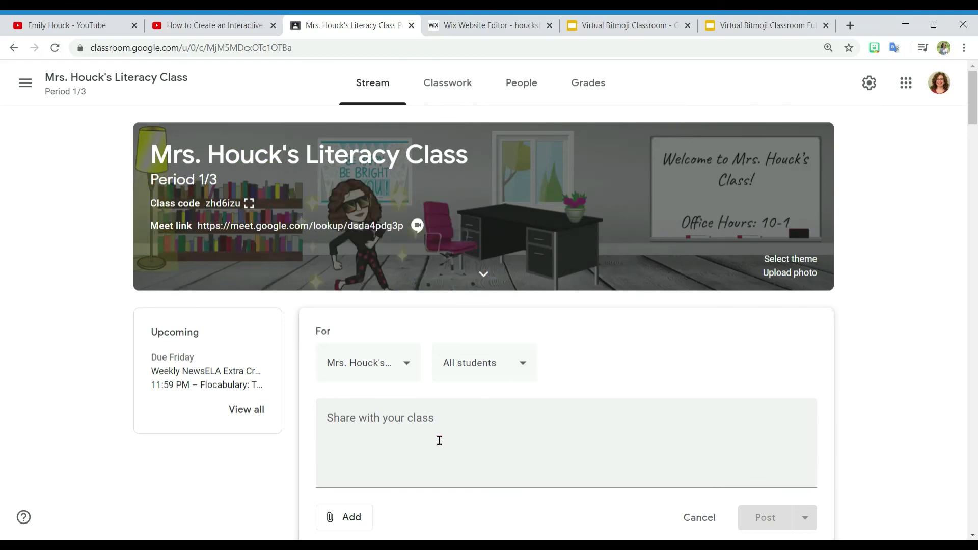
Return to the Wix editor, dismiss the Video & Music options and bring up the embedded classroom on the Home page
key(ctrl+Tab)
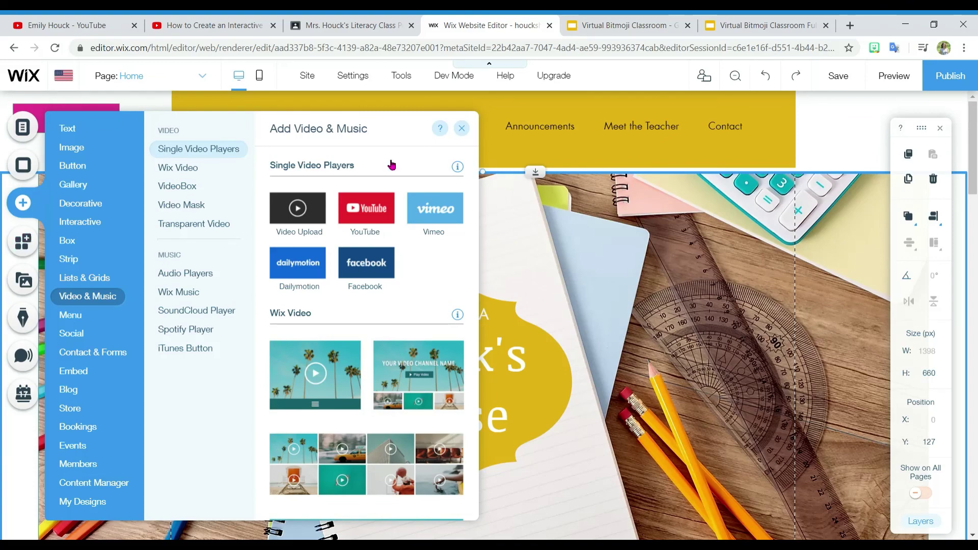
click(462, 131)
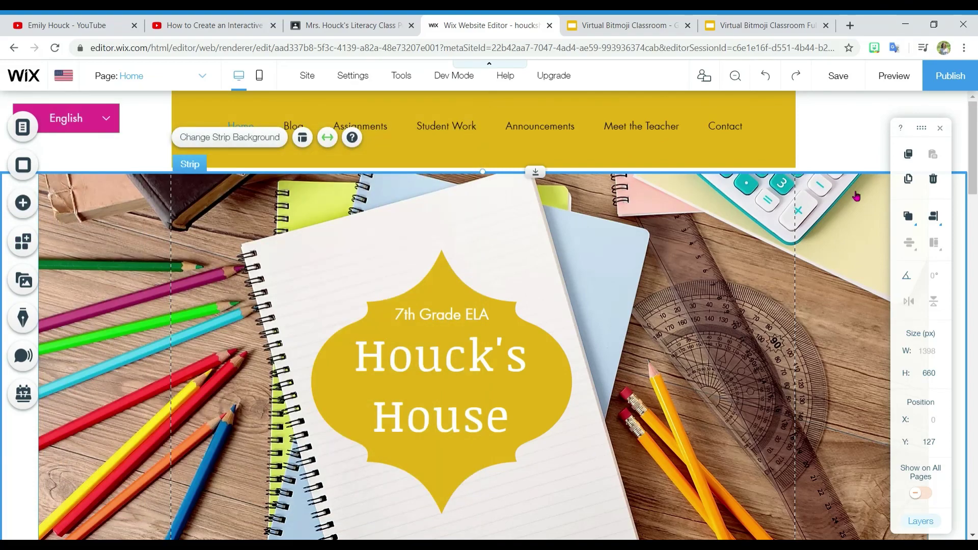
drag(973, 166, 975, 299)
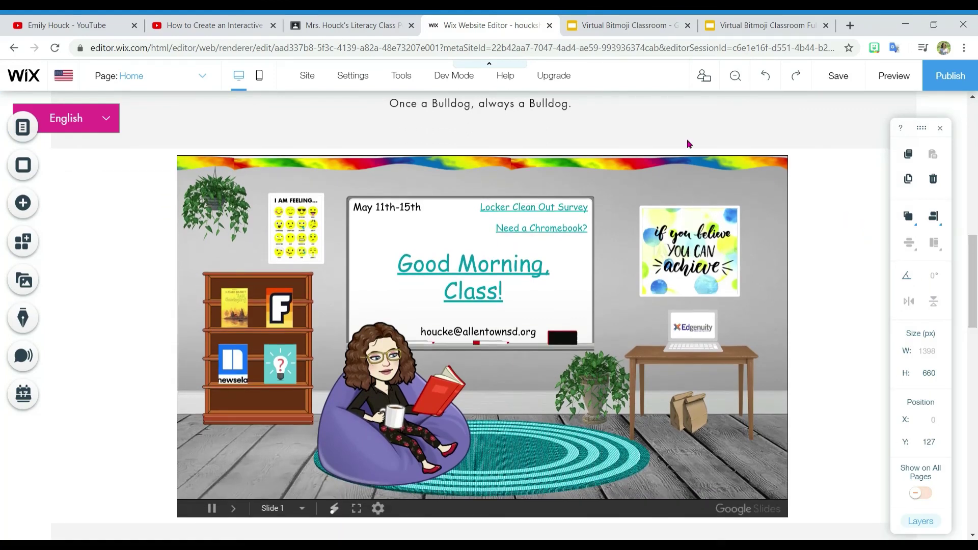
View the How to Create an Interactive Bitmoji Classroom video page on YouTube, then the channel's uploaded videos and banner
click(214, 25)
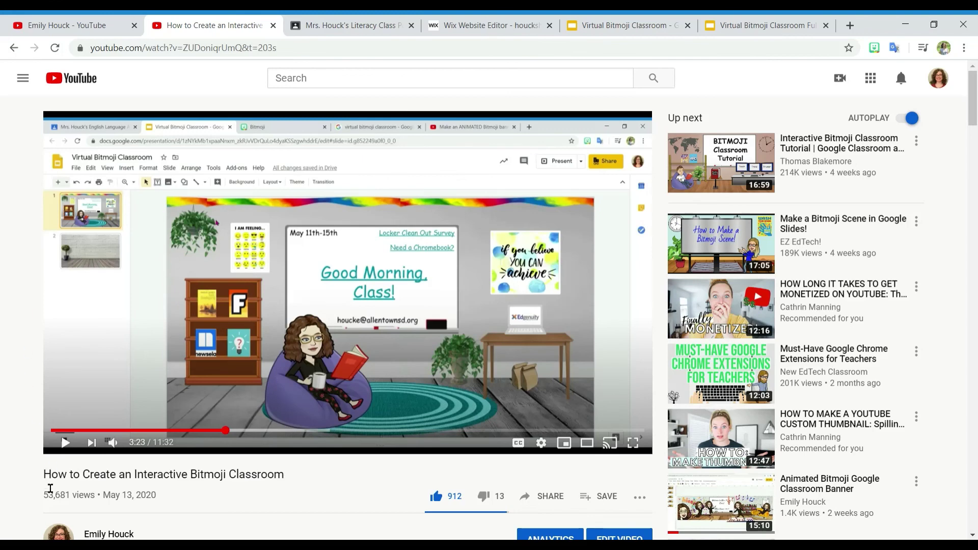
drag(53, 500, 66, 502)
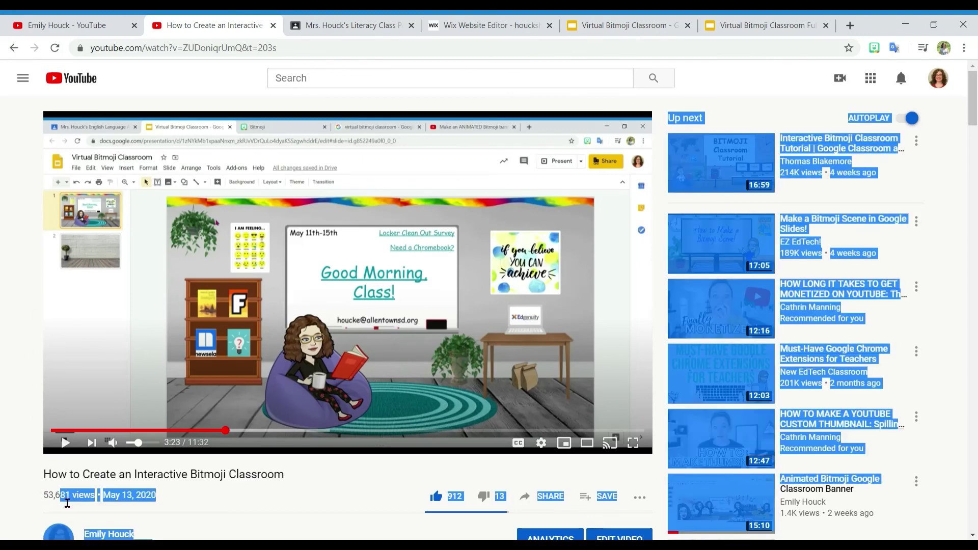
click(29, 482)
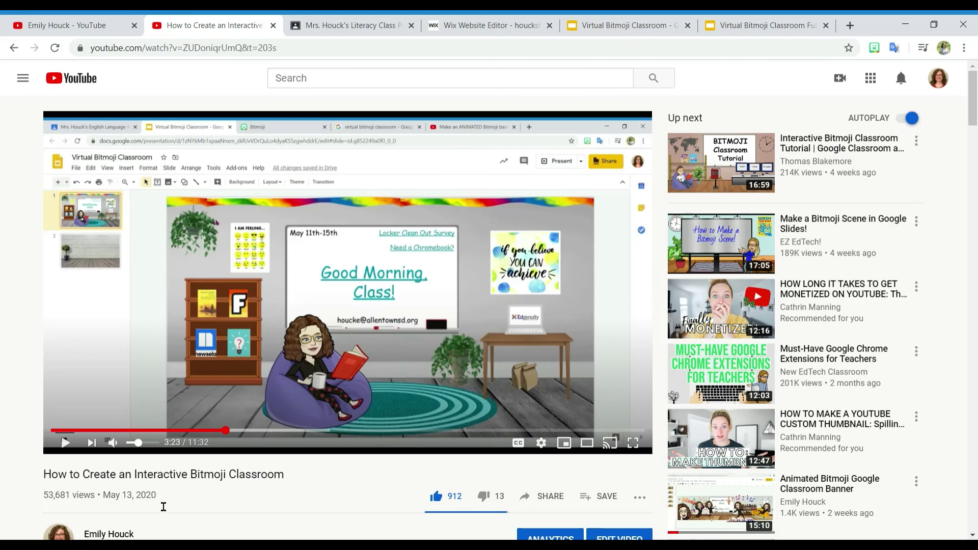
click(84, 20)
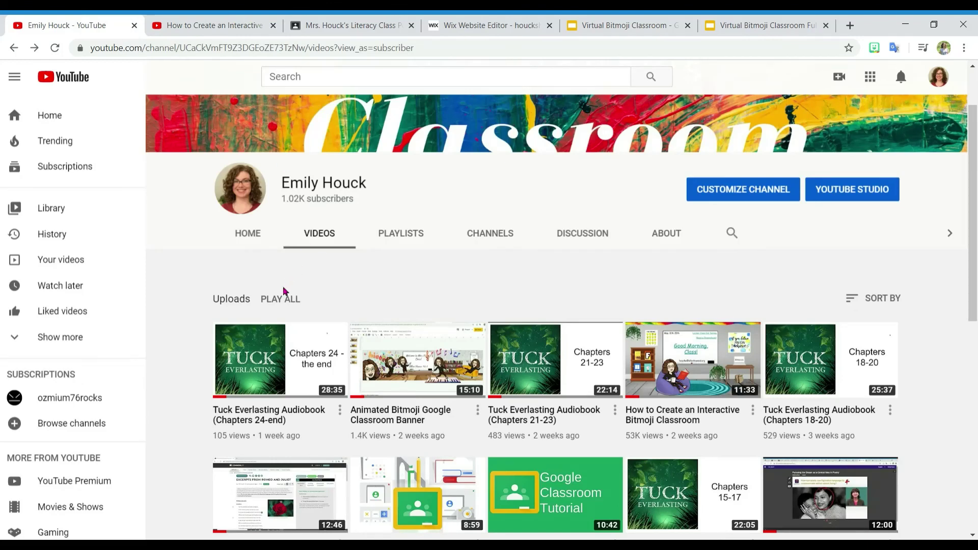
scroll(560, 306, up, 2)
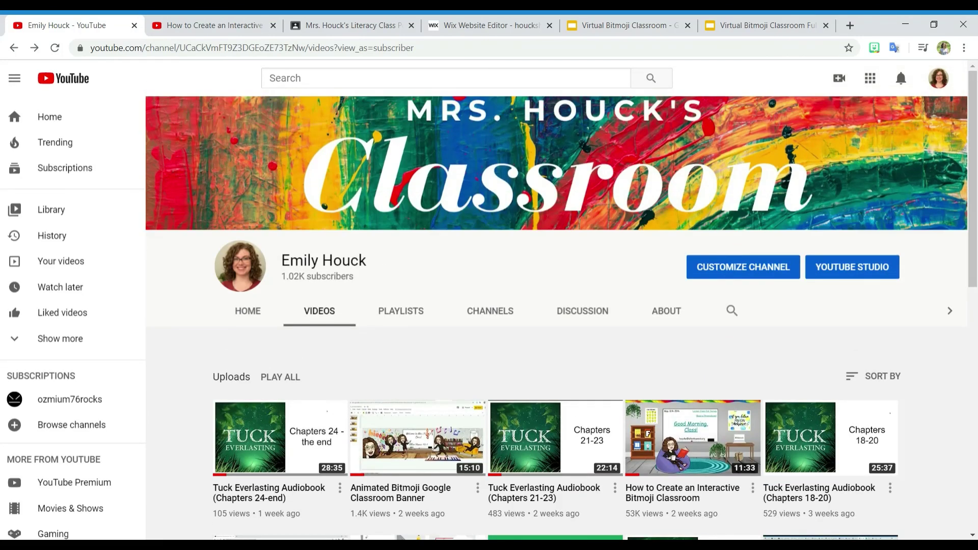